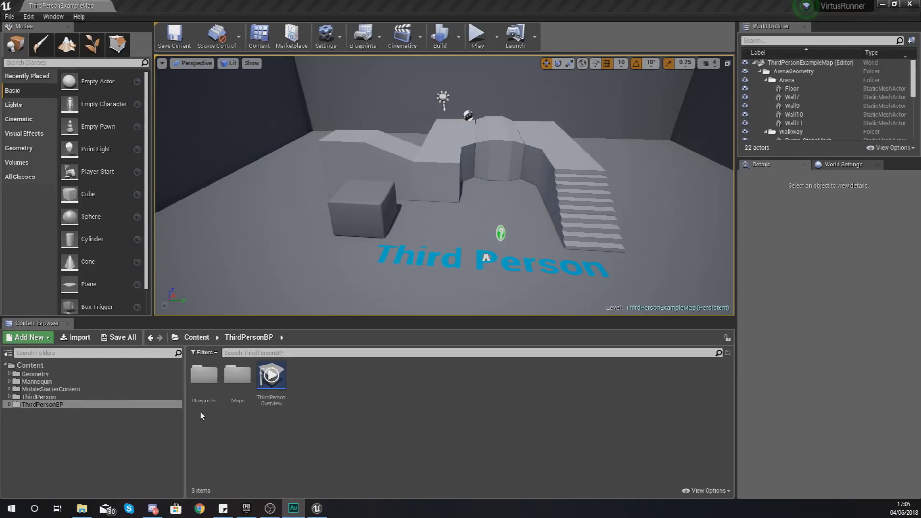
Step: Play-test the third-person example level by running the character forward, and end the play session
{"action": "left_click", "coordinate": [478, 38]}
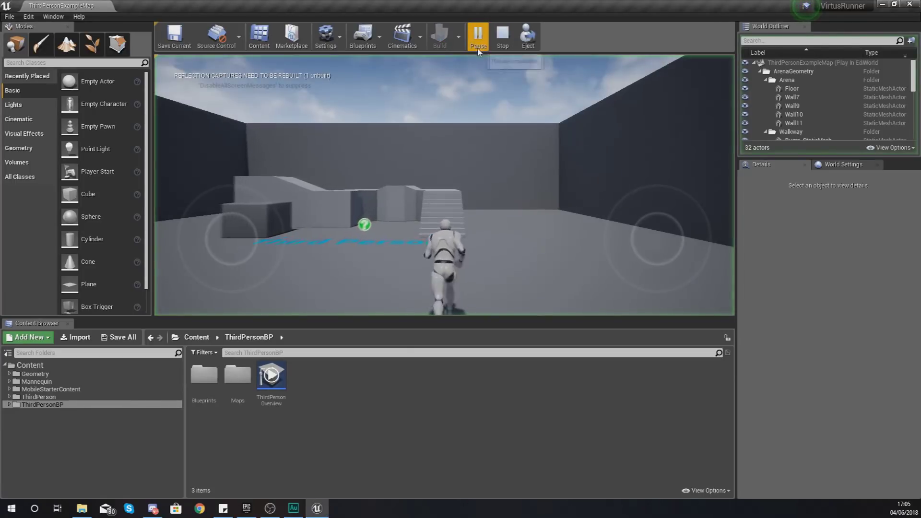
{"action": "key", "text": "w"}
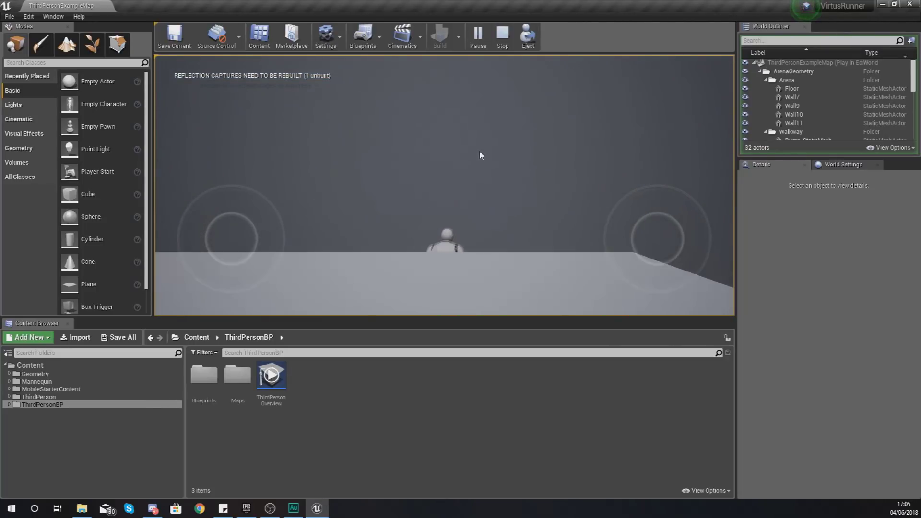
{"action": "key", "text": "Escape"}
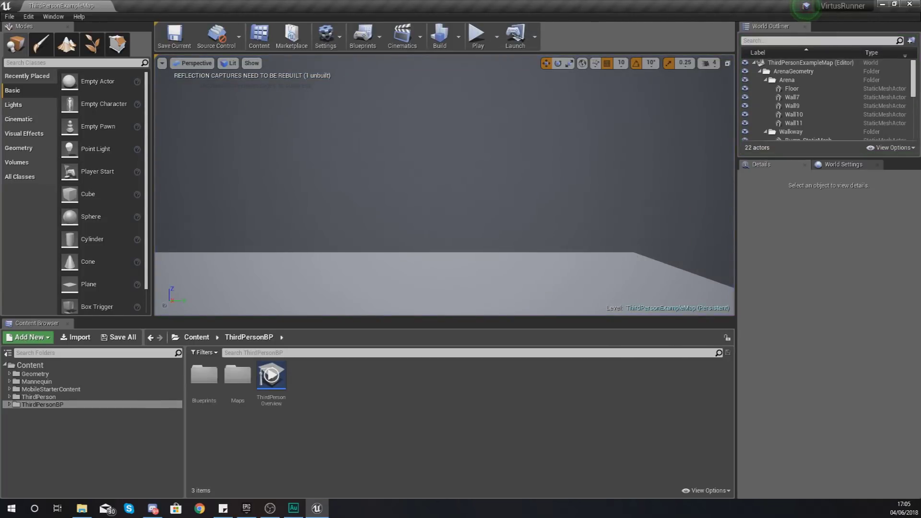
Step: Switch to File Explorer, preview the FloorTile_Diff image in EndlessAssets, look over the three FloorTile textures, and return to Unreal Editor
{"action": "left_click_drag", "start_coordinate": [920, 176], "coordinate": [539, 2]}
{"action": "left_click", "coordinate": [605, 264]}
{"action": "left_click", "coordinate": [538, 136]}
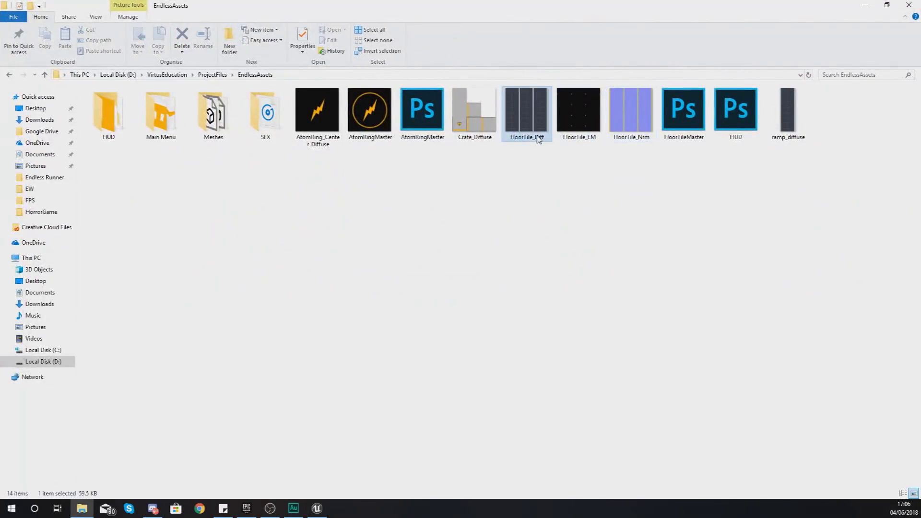
{"action": "double_click", "coordinate": [540, 140]}
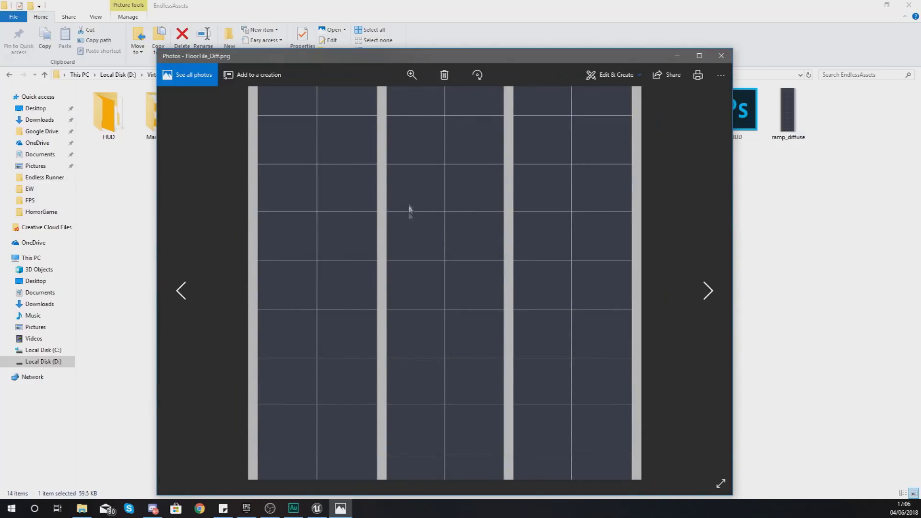
{"action": "left_click", "coordinate": [727, 57]}
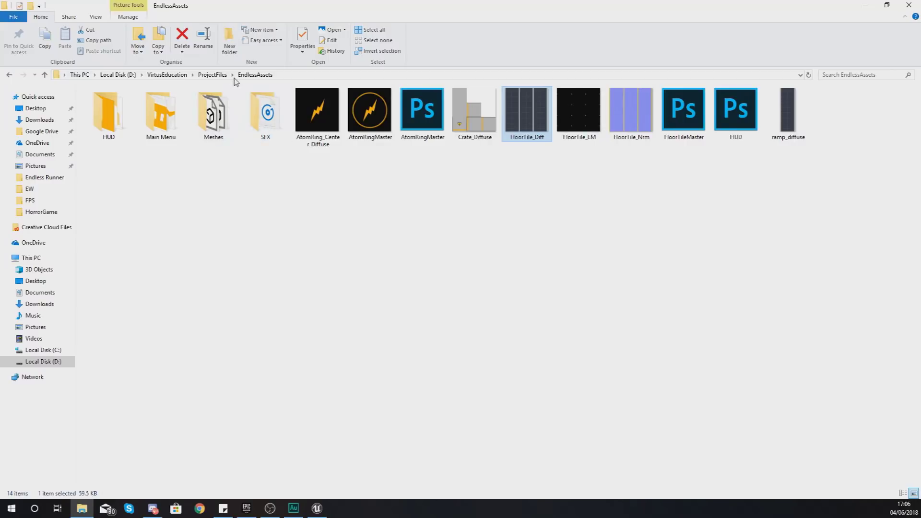
{"action": "left_click_drag", "start_coordinate": [525, 162], "coordinate": [628, 128]}
{"action": "left_click_drag", "start_coordinate": [619, 182], "coordinate": [534, 87]}
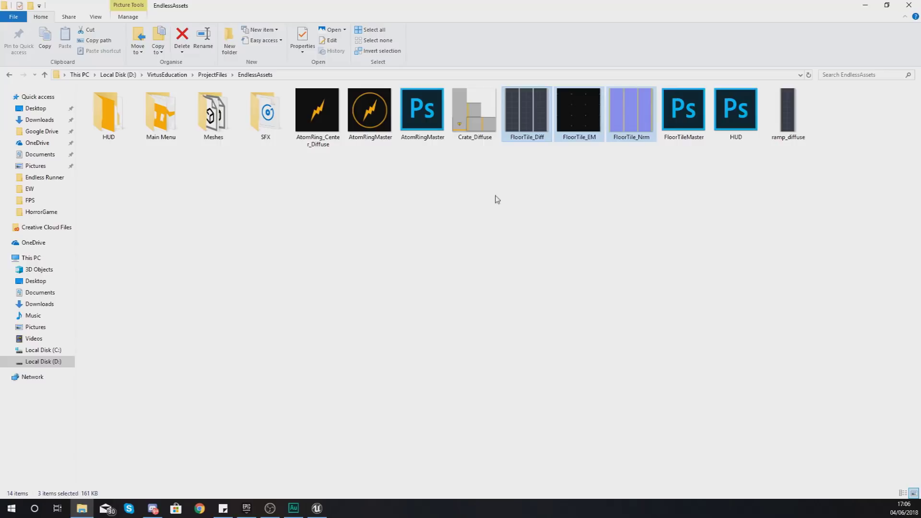
{"action": "left_click_drag", "start_coordinate": [494, 198], "coordinate": [526, 171]}
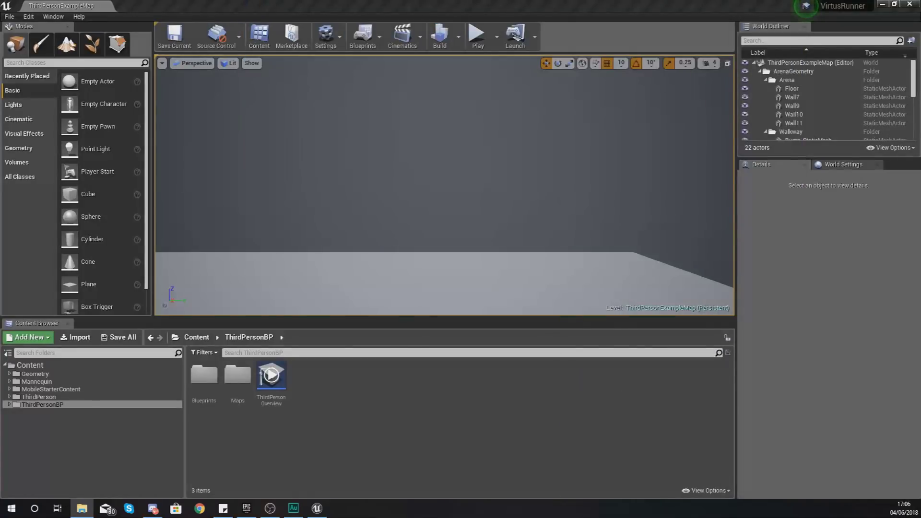
{"action": "right_click", "coordinate": [307, 405]}
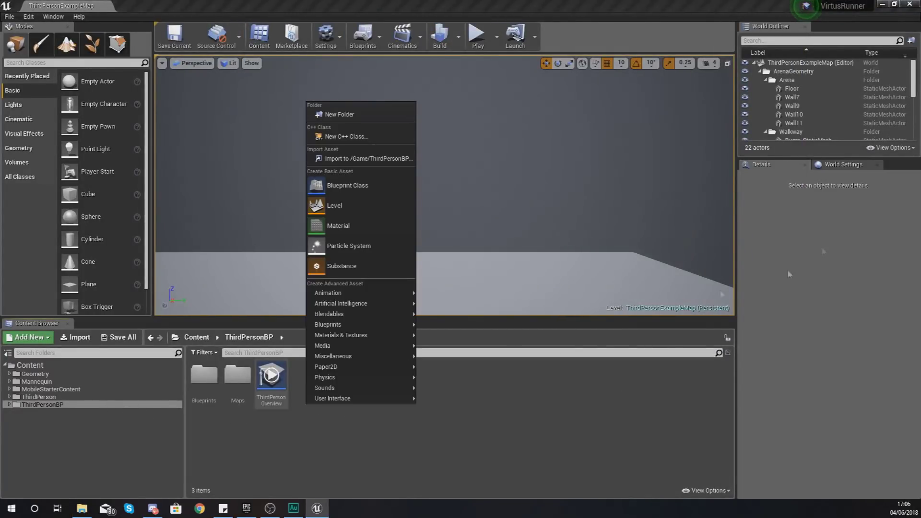
{"action": "mouse_move", "coordinate": [345, 367]}
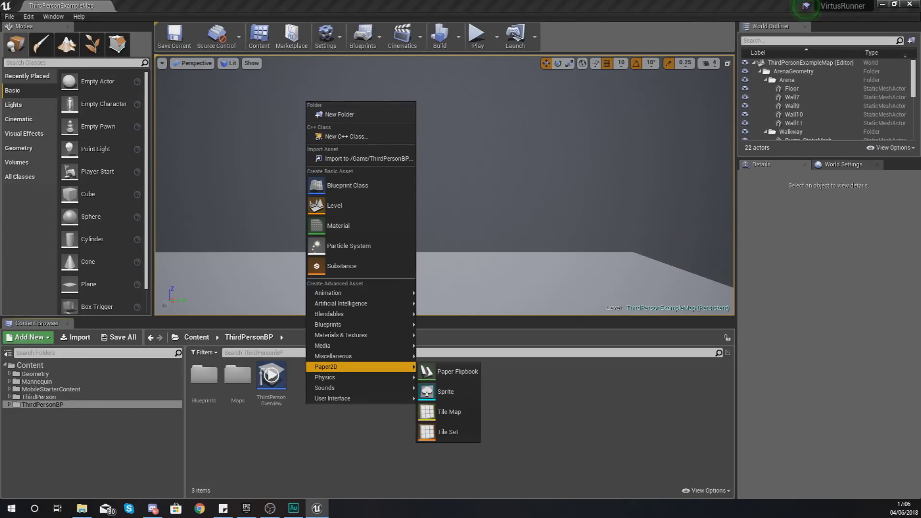
{"action": "left_click", "coordinate": [13, 406]}
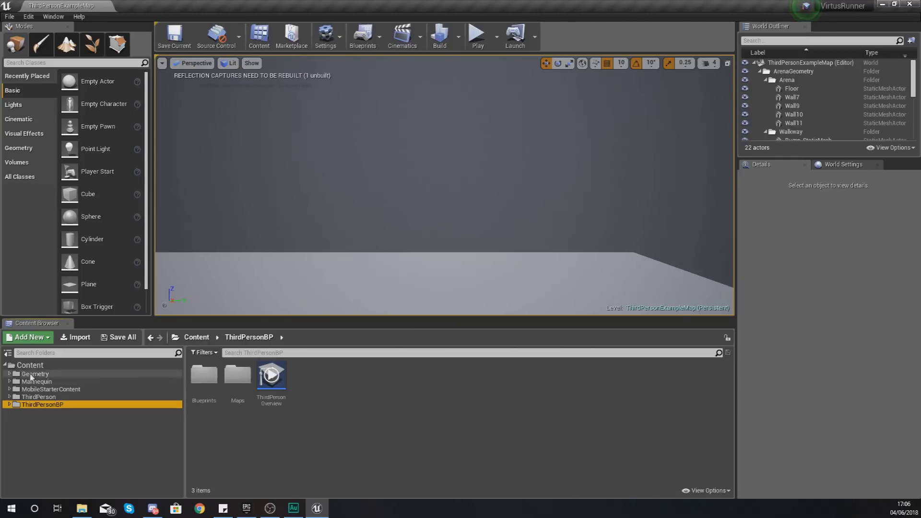
Step: Create a folder named RunnerFiles in the project's root Content folder
{"action": "left_click", "coordinate": [18, 367]}
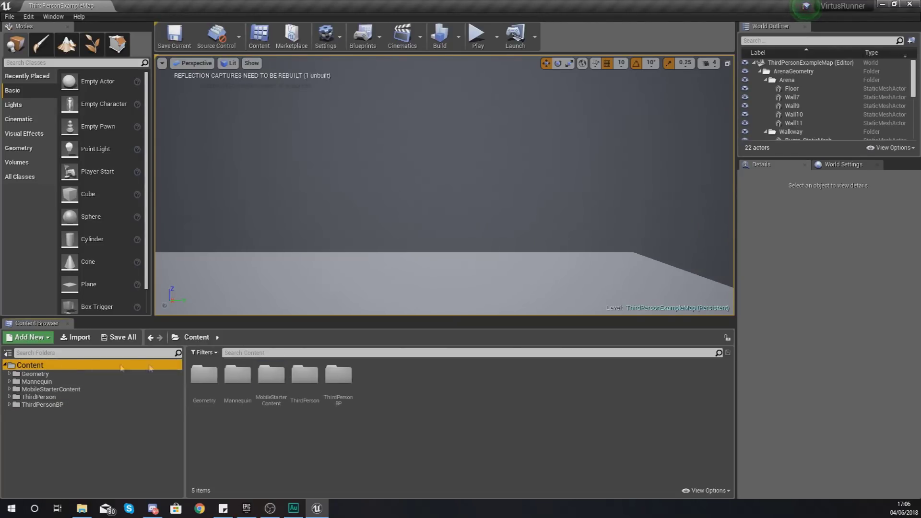
{"action": "right_click", "coordinate": [253, 439]}
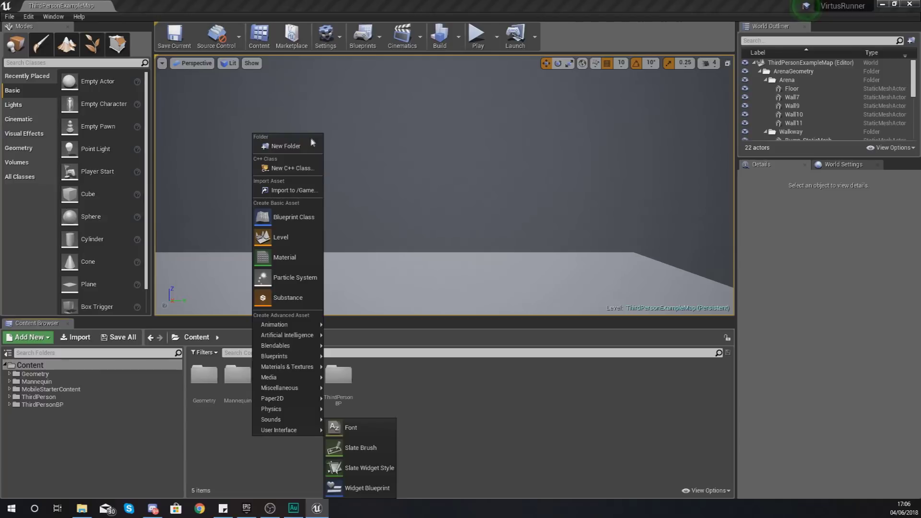
{"action": "left_click", "coordinate": [285, 146]}
{"action": "type", "text": "Ru"}
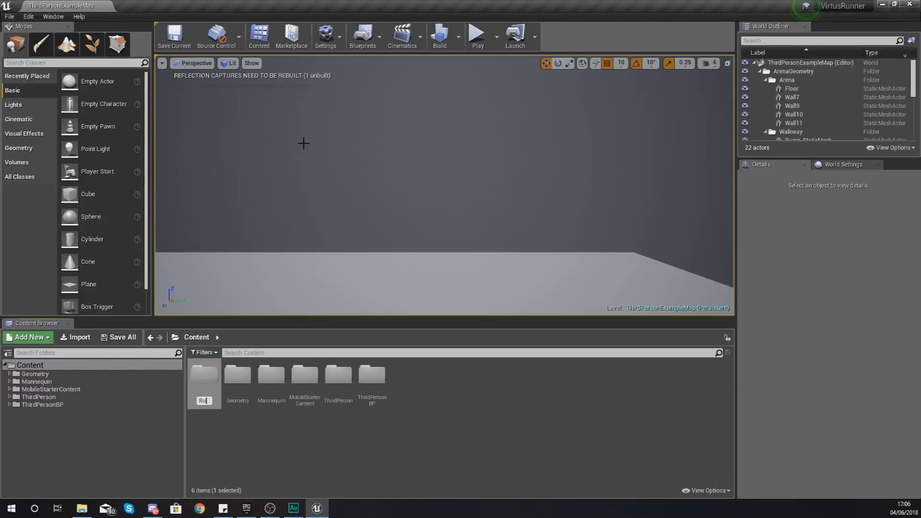
{"action": "type", "text": "nnerFiles"}
{"action": "key", "text": "Return"}
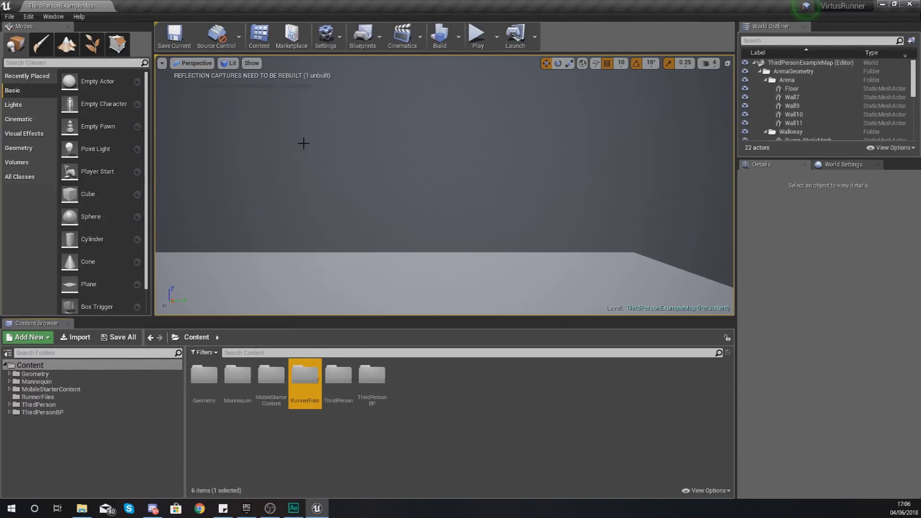
Step: Create a folder named Tiles inside RunnerFiles and open it
{"action": "double_click", "coordinate": [305, 377]}
{"action": "right_click", "coordinate": [298, 387]}
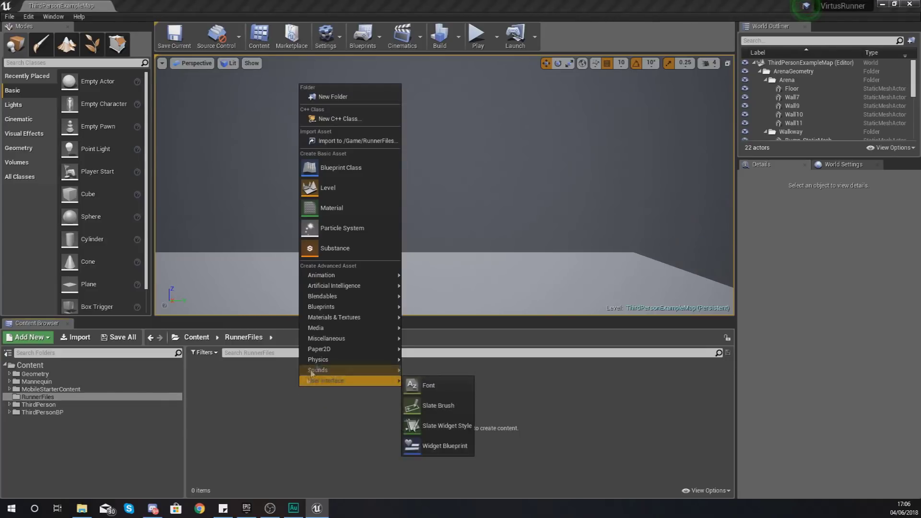
{"action": "left_click", "coordinate": [346, 97]}
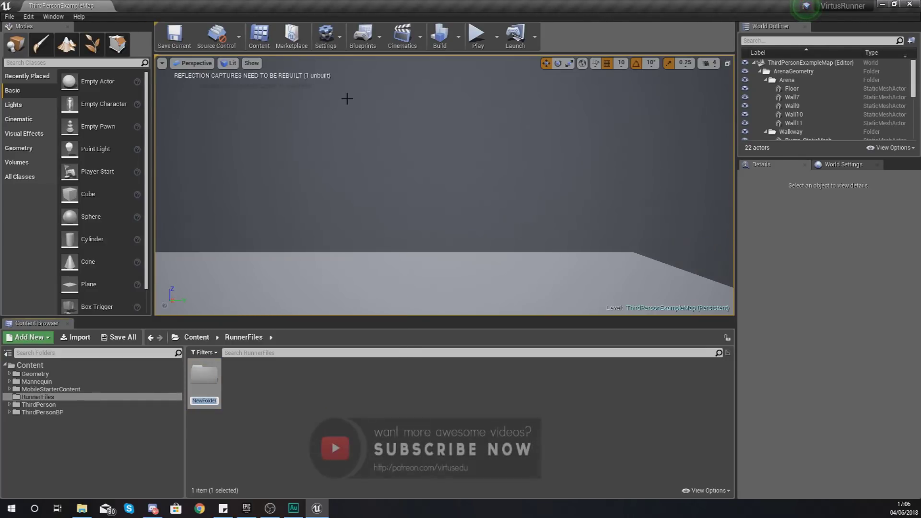
{"action": "type", "text": "Tiles"}
{"action": "key", "text": "Return"}
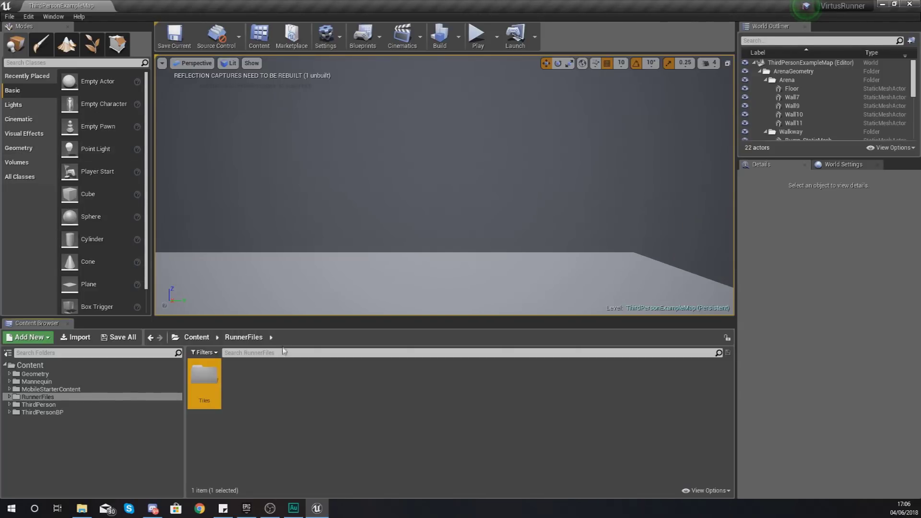
{"action": "double_click", "coordinate": [208, 384]}
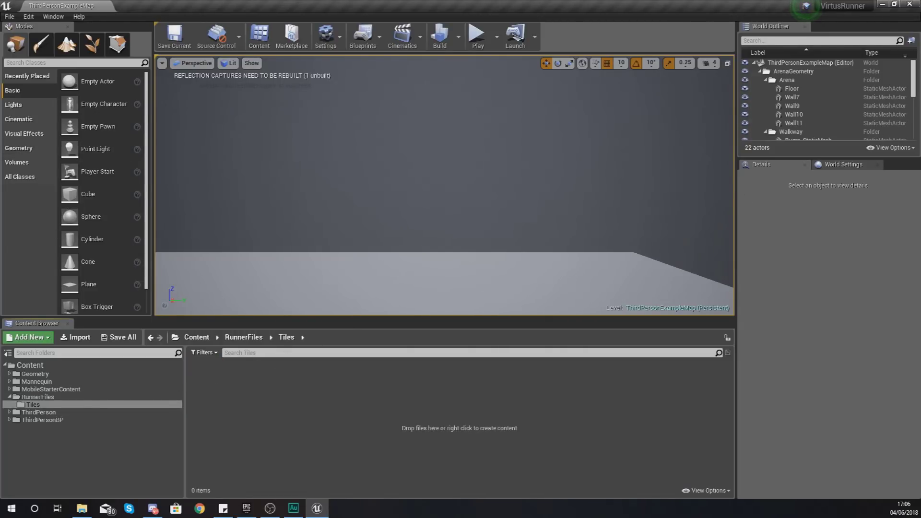
Step: Import FloorTile_Diff, FloorTile_EM and FloorTile_Nrm from the EndlessAssets folder in File Explorer into Tiles, accepting the normal map settings
{"action": "left_click_drag", "start_coordinate": [920, 169], "coordinate": [438, 61]}
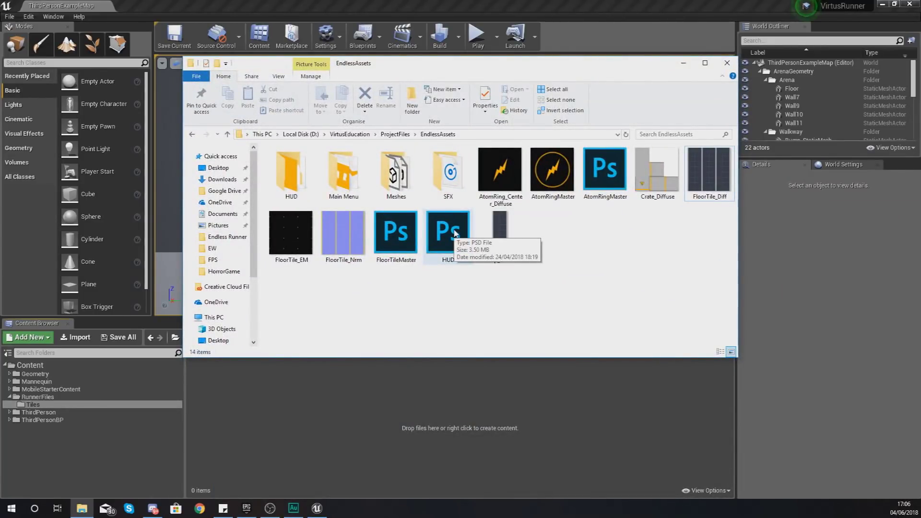
{"action": "left_click", "coordinate": [690, 175]}
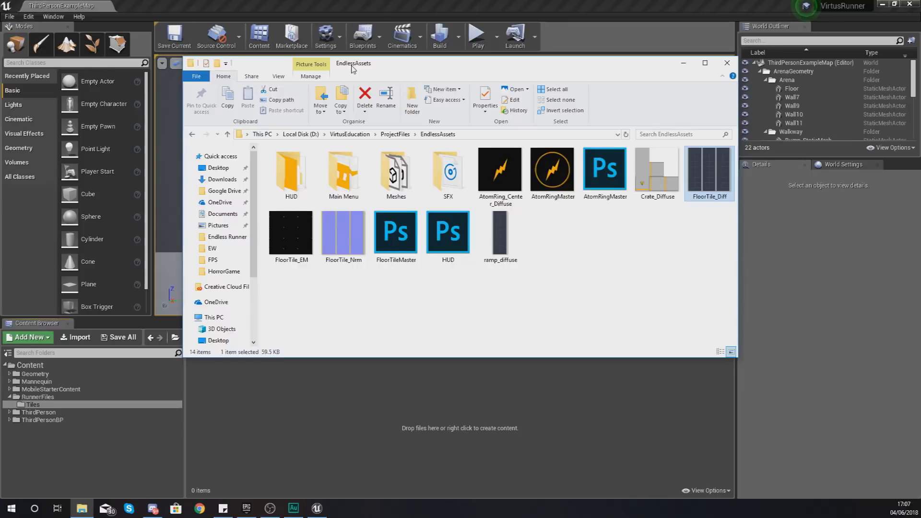
{"action": "left_click_drag", "start_coordinate": [353, 69], "coordinate": [370, 61]}
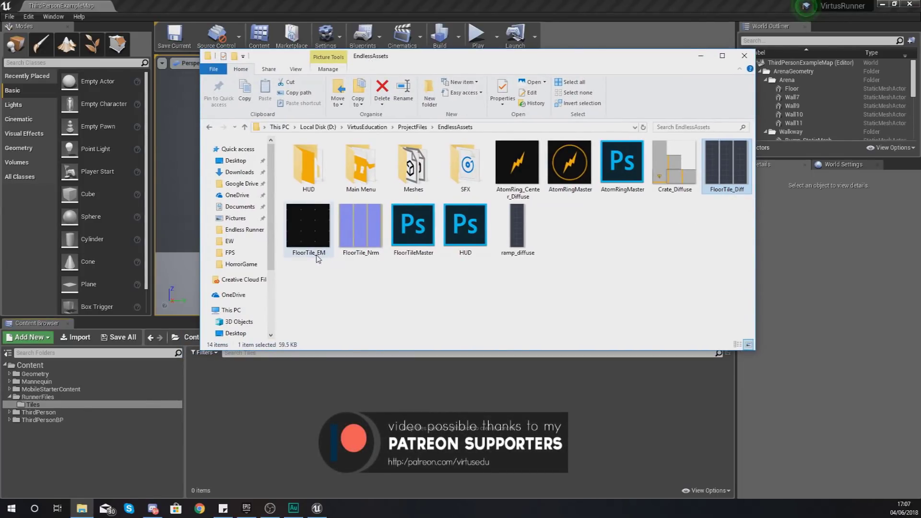
{"action": "left_click", "coordinate": [347, 254], "text": "shift"}
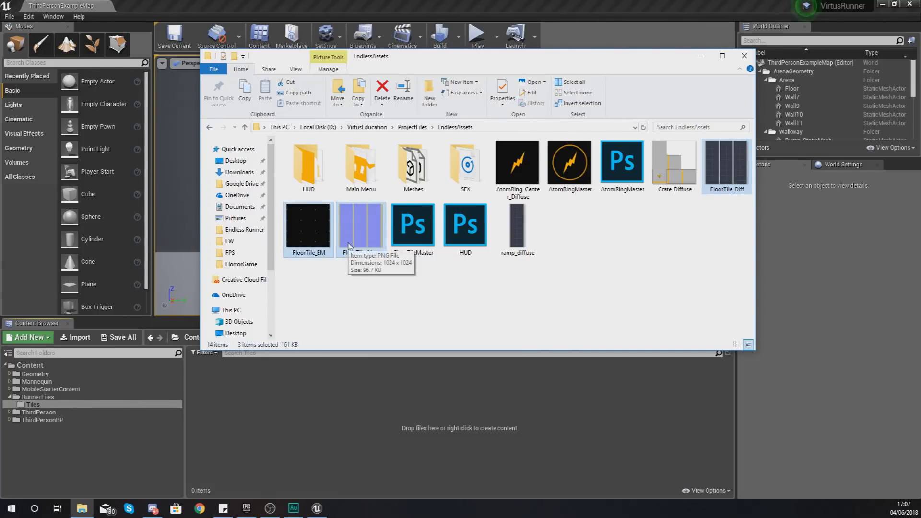
{"action": "left_click_drag", "start_coordinate": [355, 233], "coordinate": [332, 377]}
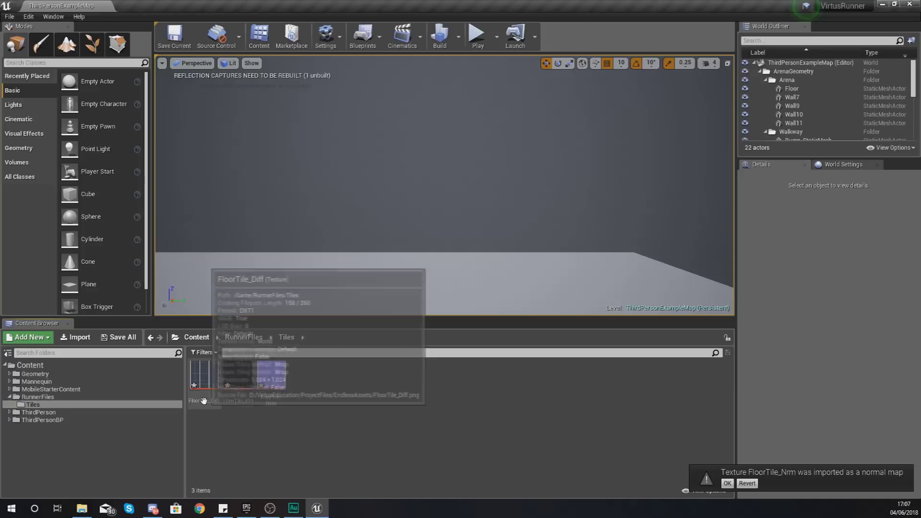
{"action": "left_click", "coordinate": [205, 399]}
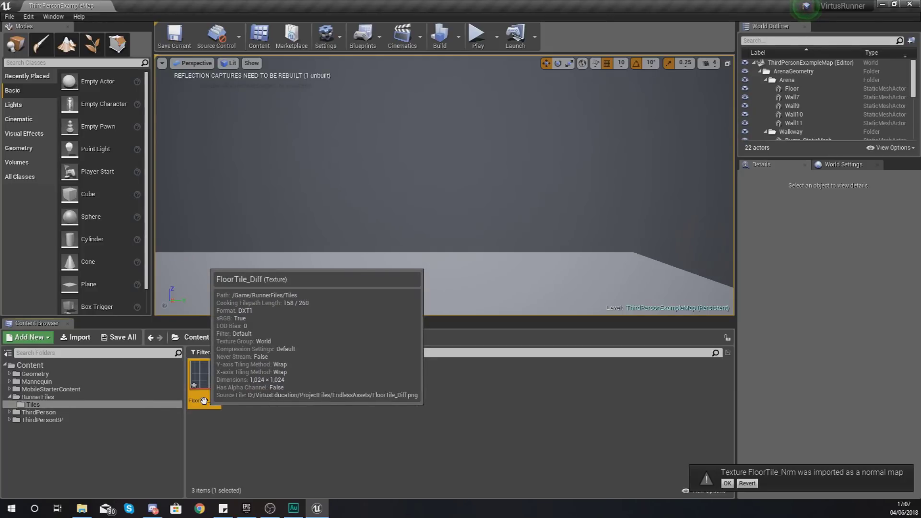
{"action": "left_click", "coordinate": [727, 484]}
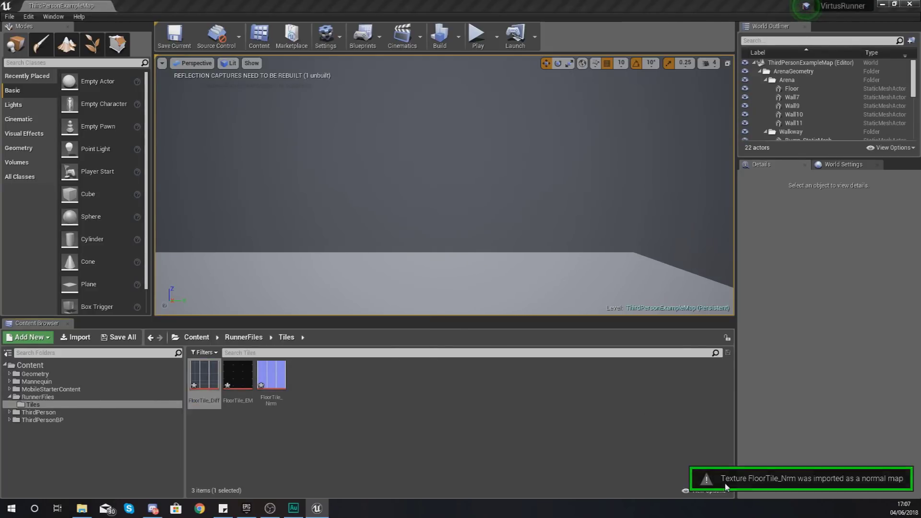
{"action": "left_click", "coordinate": [209, 385]}
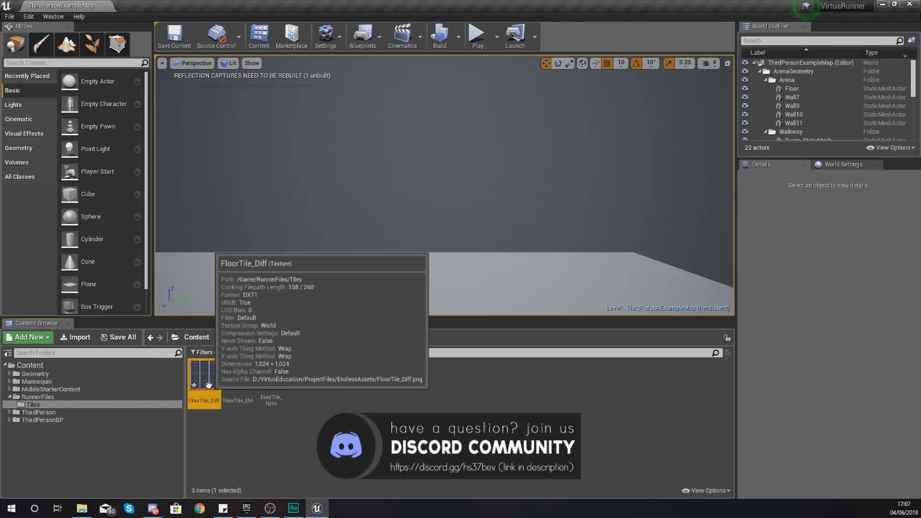
{"action": "right_click", "coordinate": [209, 385]}
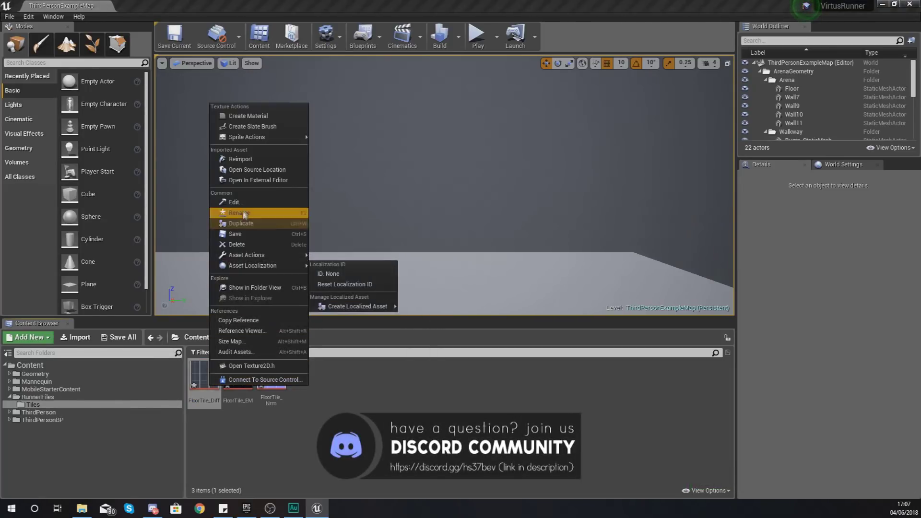
{"action": "left_click", "coordinate": [215, 424]}
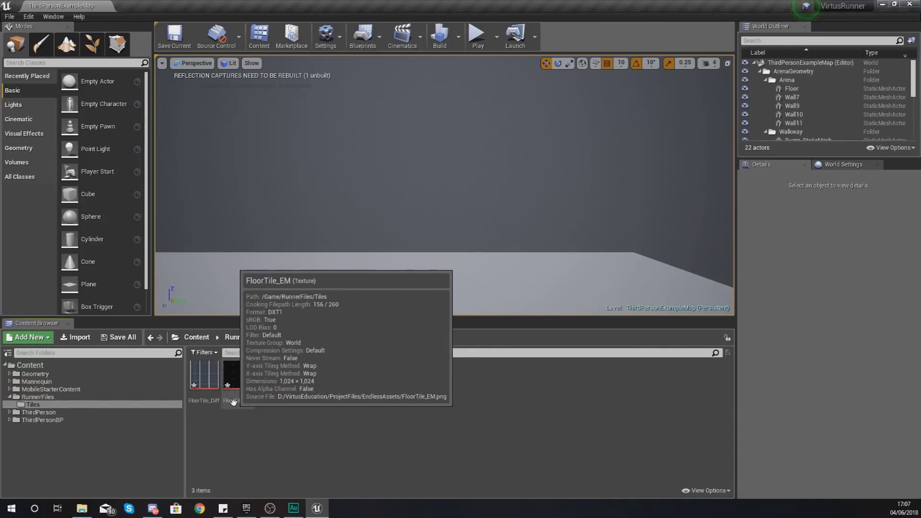
{"action": "left_click", "coordinate": [282, 396]}
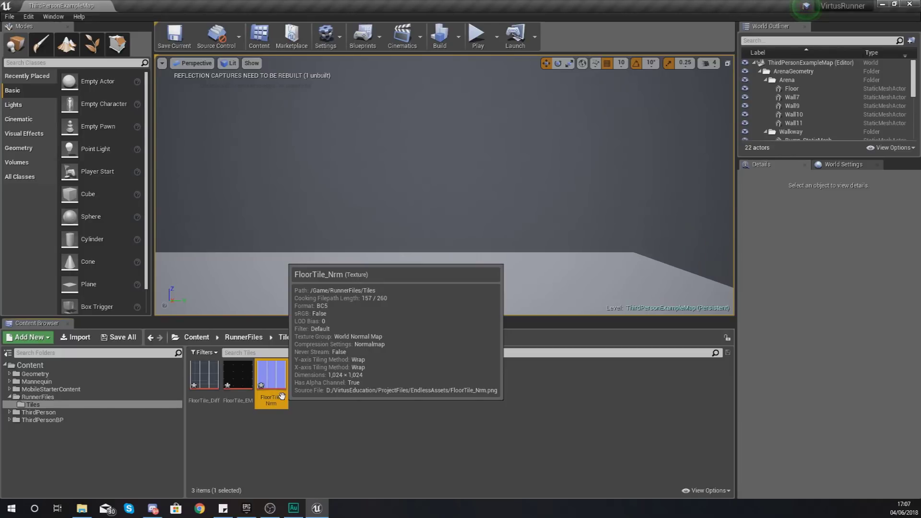
Step: Create a material from the FloorTile_Diff texture and name it FloorTile_Mat
{"action": "left_click", "coordinate": [210, 401]}
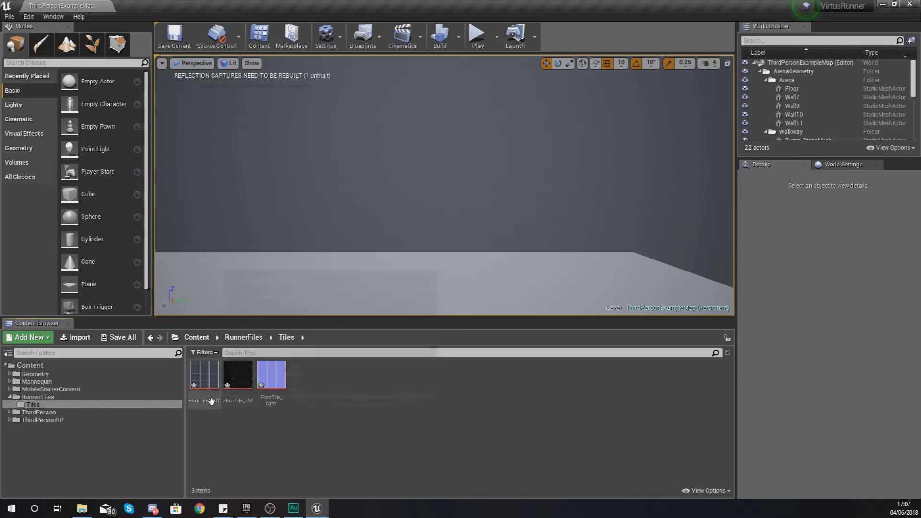
{"action": "right_click", "coordinate": [210, 402]}
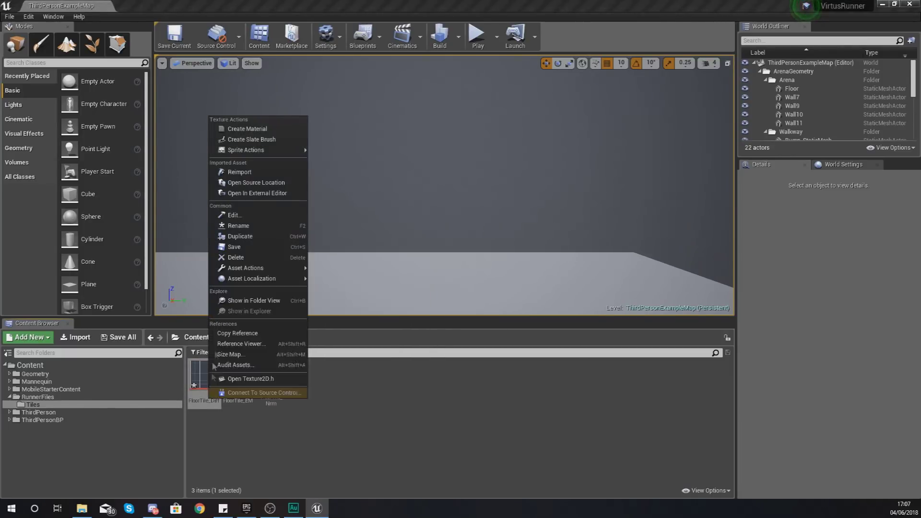
{"action": "left_click", "coordinate": [248, 129]}
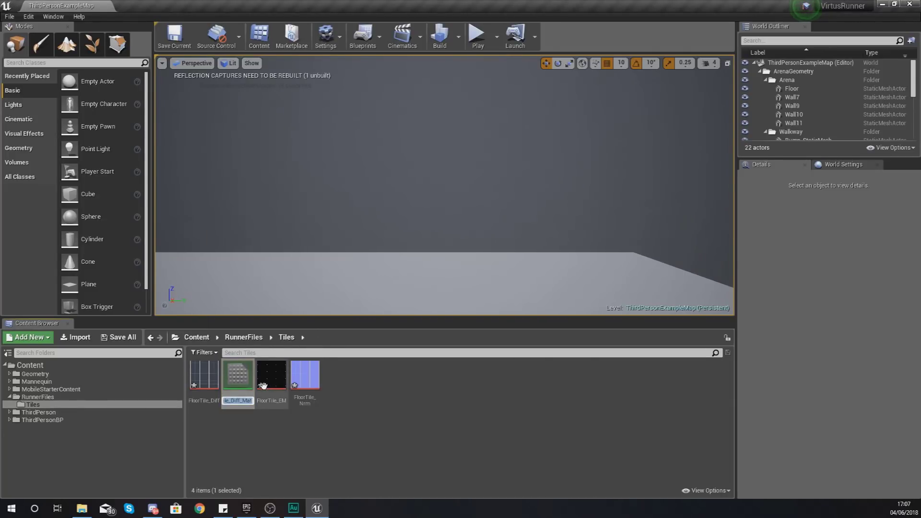
{"action": "type", "text": "F"}
{"action": "type", "text": "loorTile_M"}
{"action": "key", "text": "Return"}
Step: Open the FloorTile_Mat material for editing in the material graph
{"action": "double_click", "coordinate": [264, 388]}
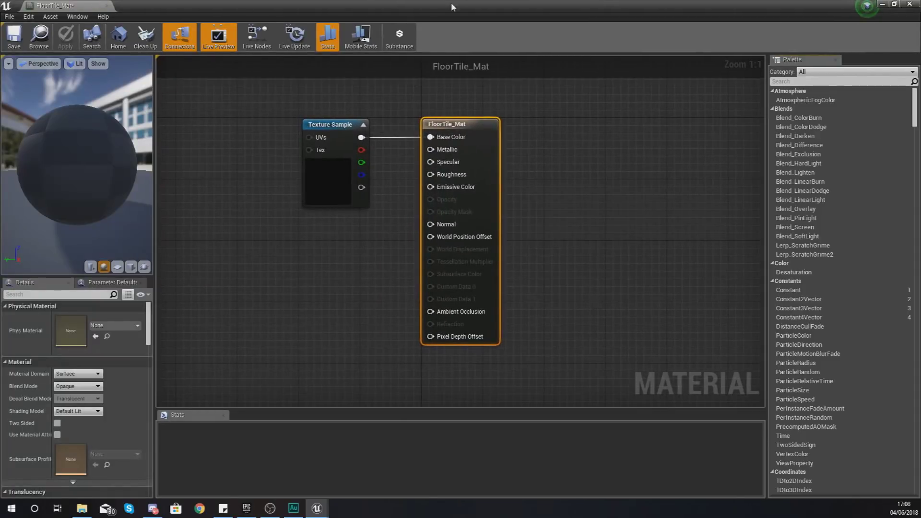
{"action": "left_click", "coordinate": [300, 279]}
{"action": "right_click_drag", "start_coordinate": [293, 277], "coordinate": [388, 266]}
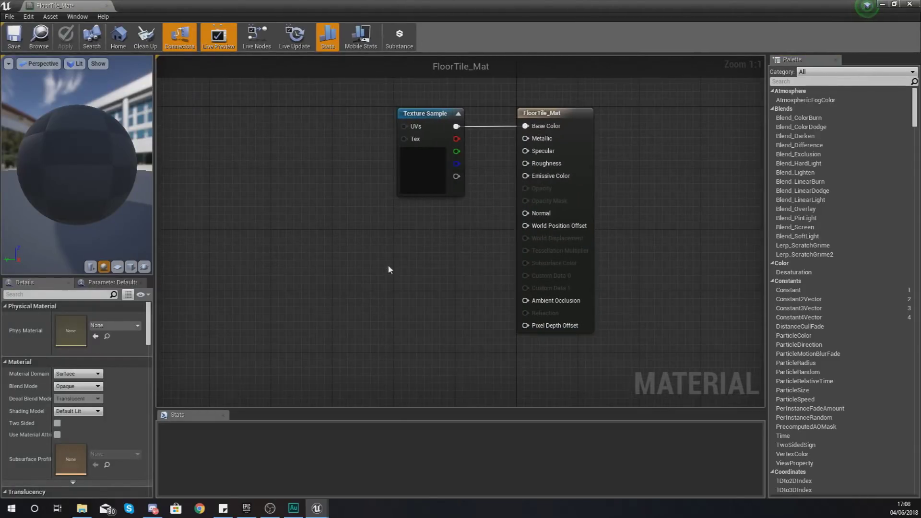
Step: Add two more Texture Sample nodes below the existing one in the FloorTile_Mat graph
{"action": "left_click", "coordinate": [367, 226]}
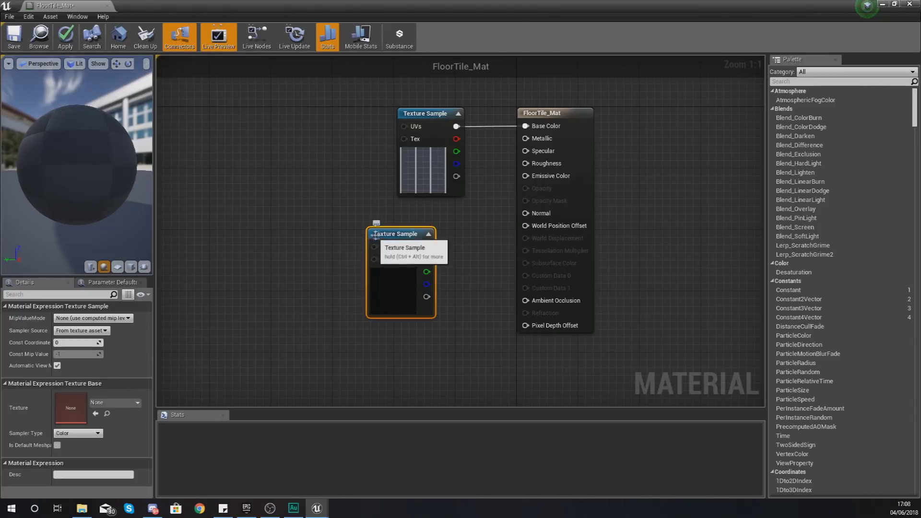
{"action": "right_click_drag", "start_coordinate": [341, 245], "coordinate": [296, 158]}
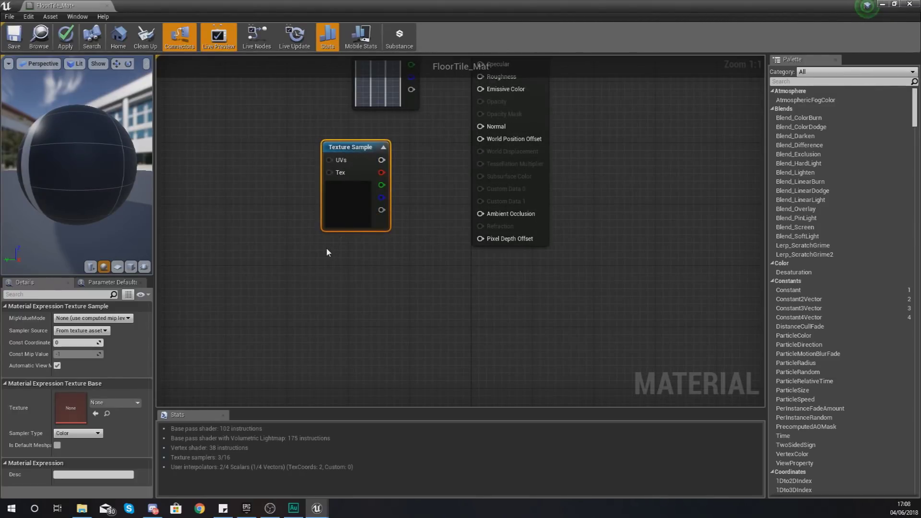
{"action": "left_click", "coordinate": [326, 248]}
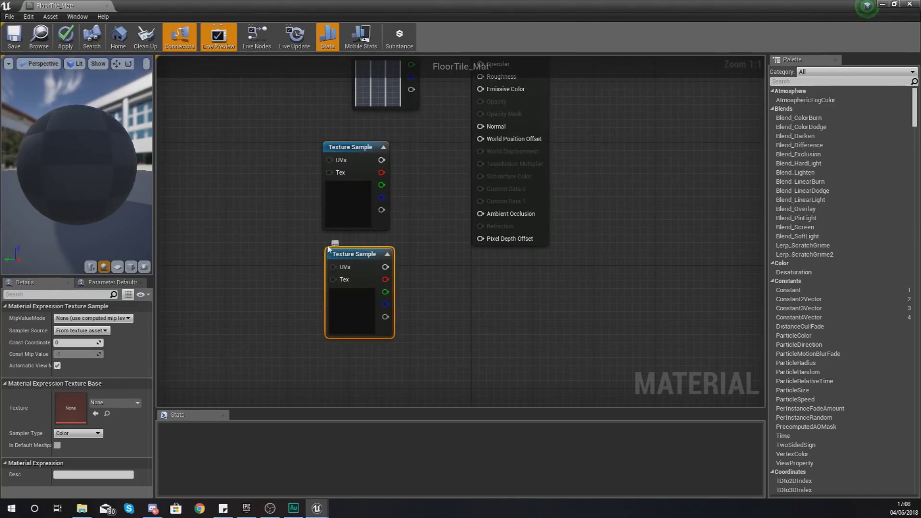
{"action": "left_click", "coordinate": [246, 250]}
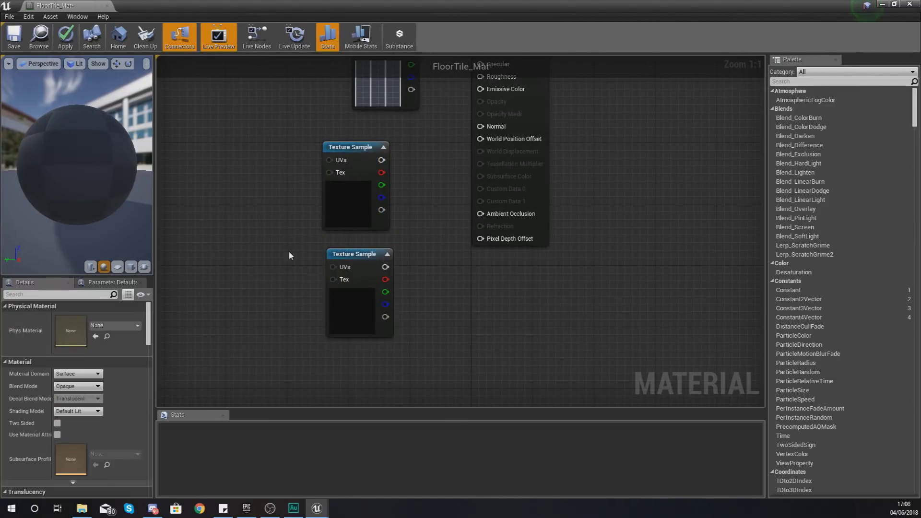
{"action": "right_click", "coordinate": [231, 224]}
{"action": "type", "text": "text"}
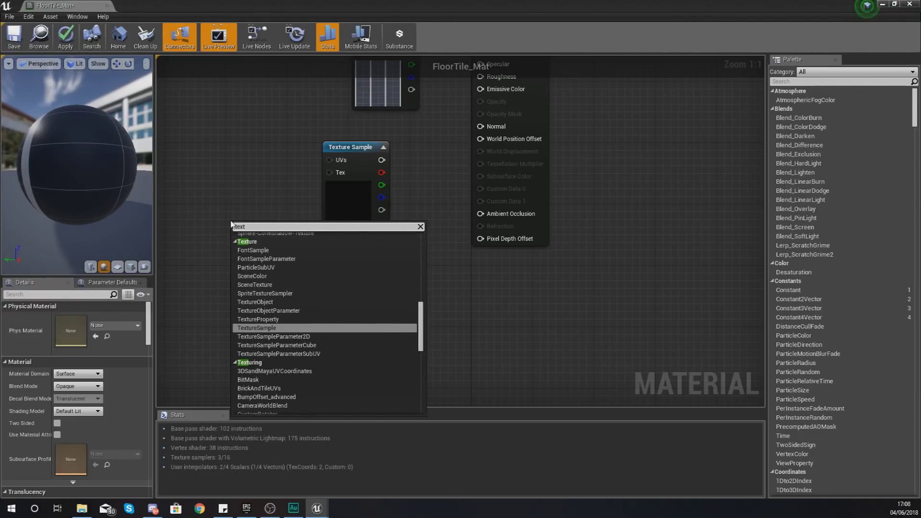
{"action": "type", "text": "ure se"}
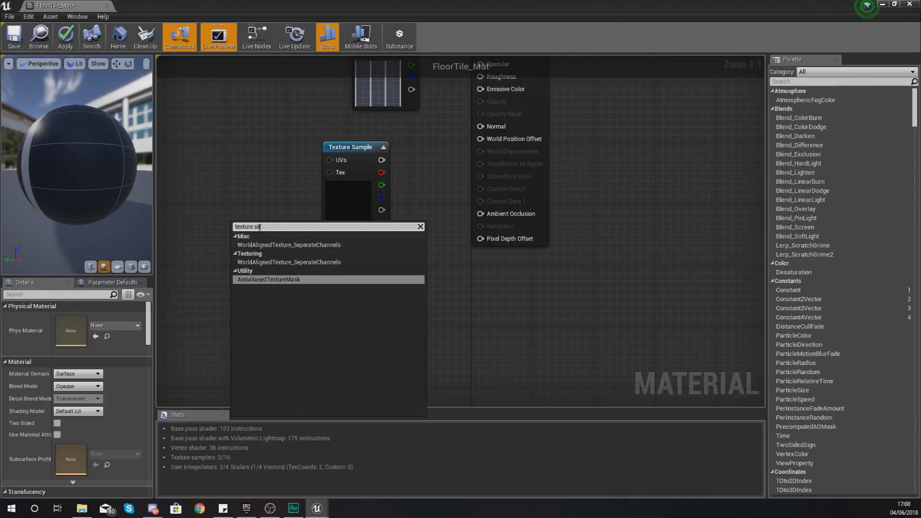
{"action": "key", "text": "BackSpace"}
{"action": "type", "text": "a"}
{"action": "left_click", "coordinate": [223, 166]}
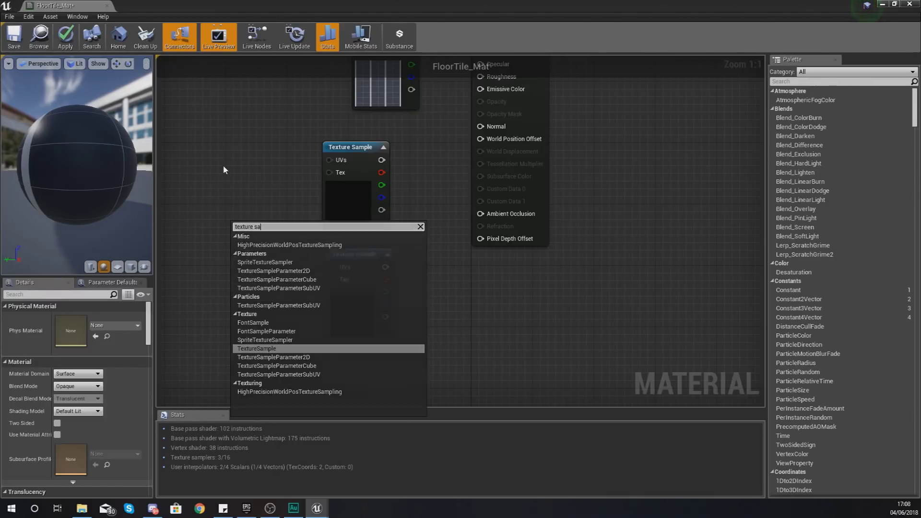
Step: Assign the FloorTile_EM texture to the middle Texture Sample and connect its color output to Emissive Color
{"action": "left_click", "coordinate": [324, 191]}
{"action": "right_click_drag", "start_coordinate": [412, 160], "coordinate": [458, 206]}
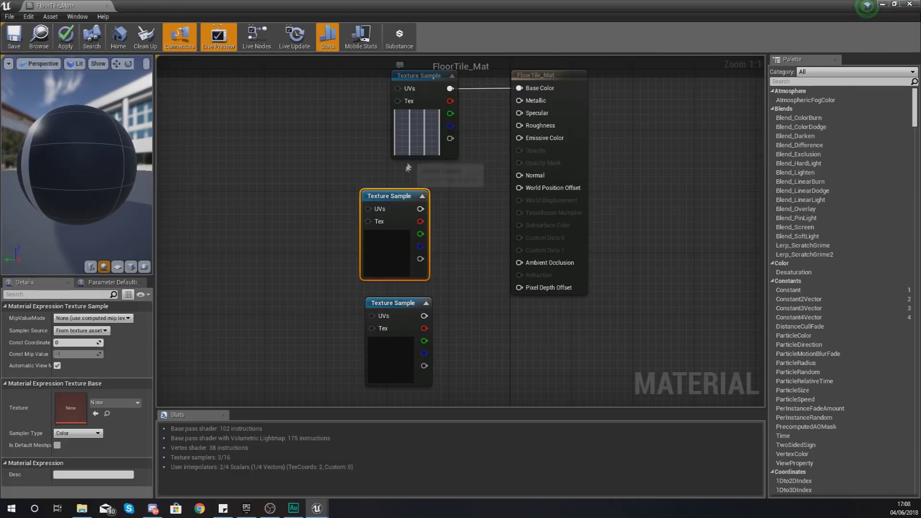
{"action": "left_click", "coordinate": [441, 149]}
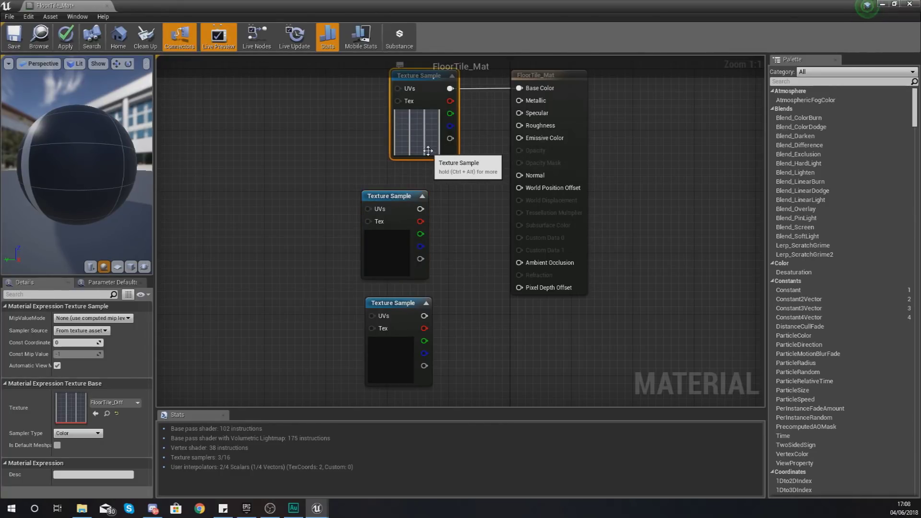
{"action": "right_click_drag", "start_coordinate": [472, 140], "coordinate": [469, 175]}
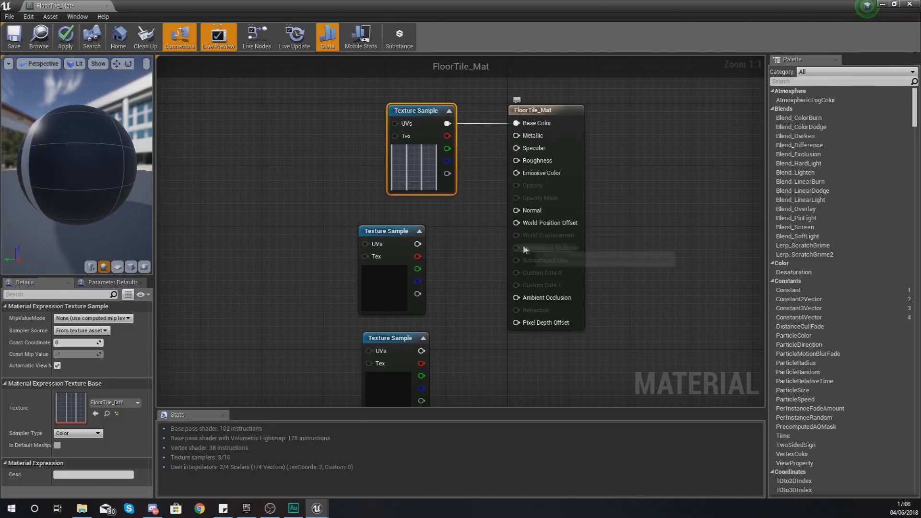
{"action": "left_click", "coordinate": [375, 287]}
{"action": "right_click_drag", "start_coordinate": [463, 310], "coordinate": [430, 247]}
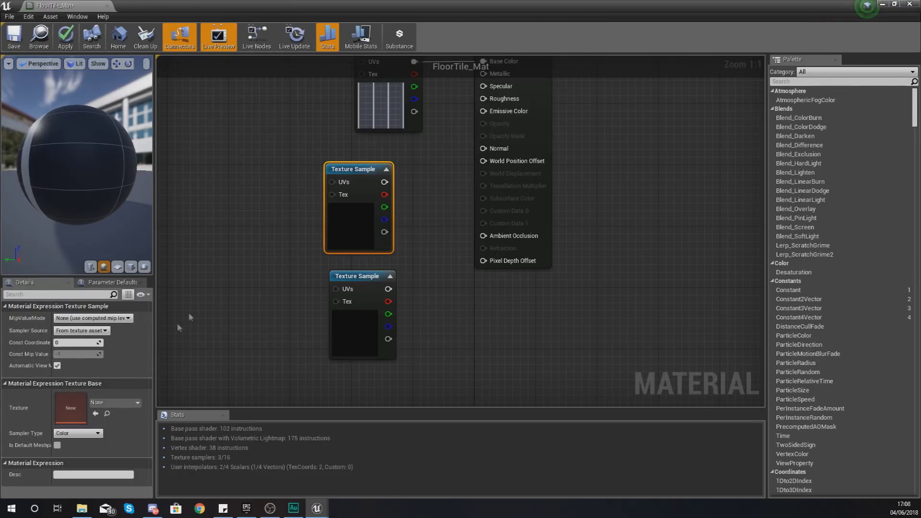
{"action": "right_click_drag", "start_coordinate": [428, 213], "coordinate": [422, 262]}
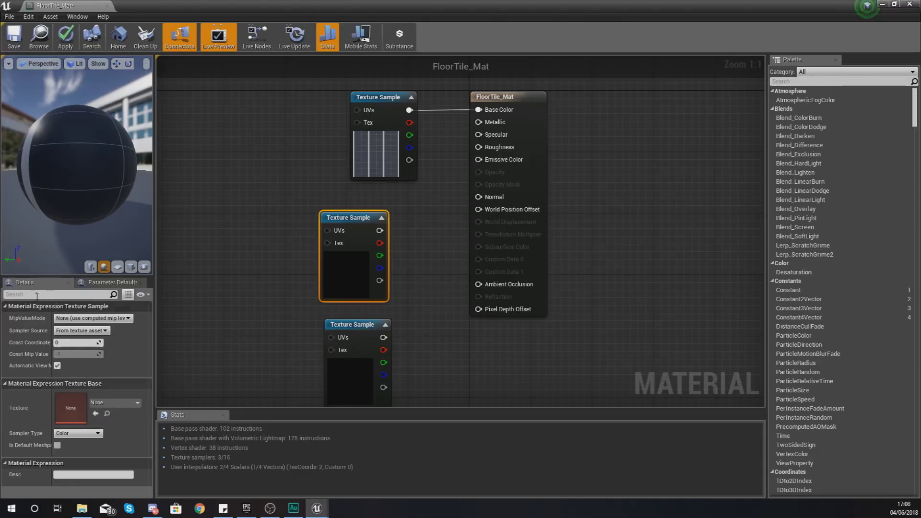
{"action": "left_click", "coordinate": [100, 404]}
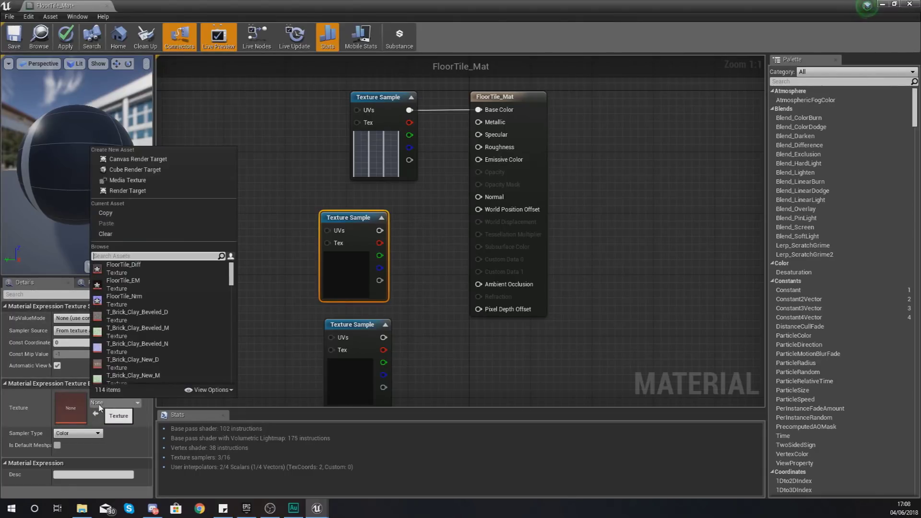
{"action": "left_click", "coordinate": [134, 288]}
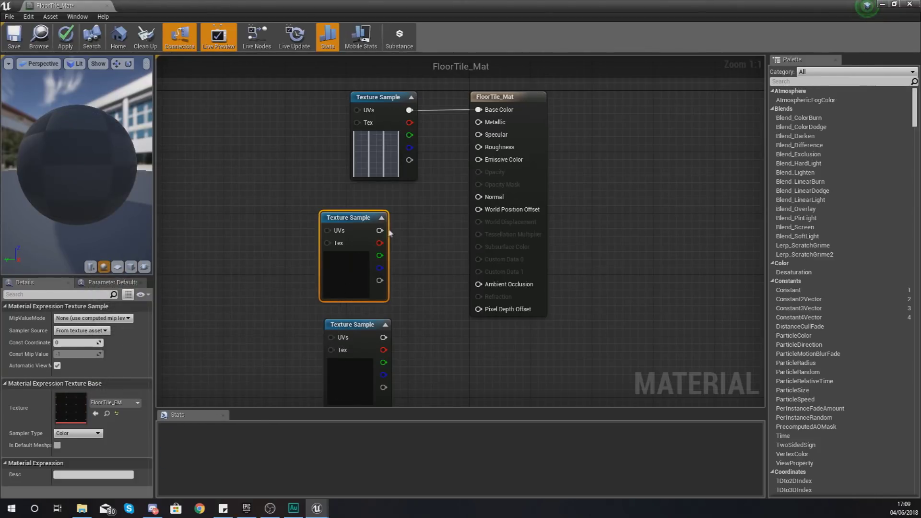
{"action": "left_click_drag", "start_coordinate": [380, 231], "coordinate": [479, 162]}
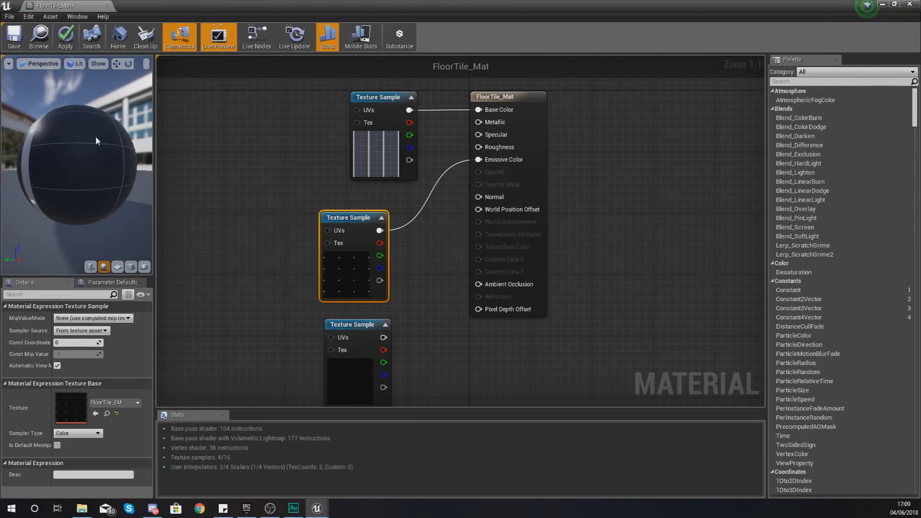
{"action": "left_click_drag", "start_coordinate": [96, 137], "coordinate": [77, 153]}
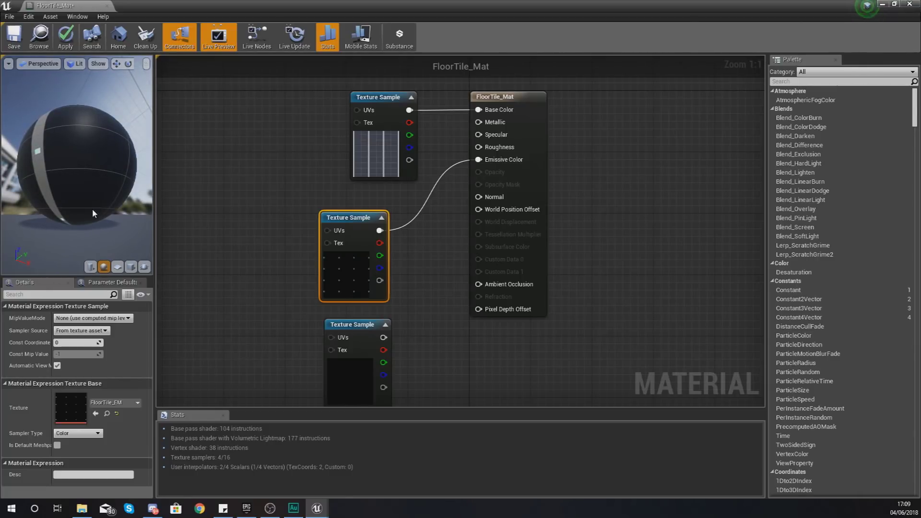
Step: Assign the FloorTile_Nrm texture to the lowest Texture Sample and connect its color output to the Normal input
{"action": "left_click", "coordinate": [372, 372]}
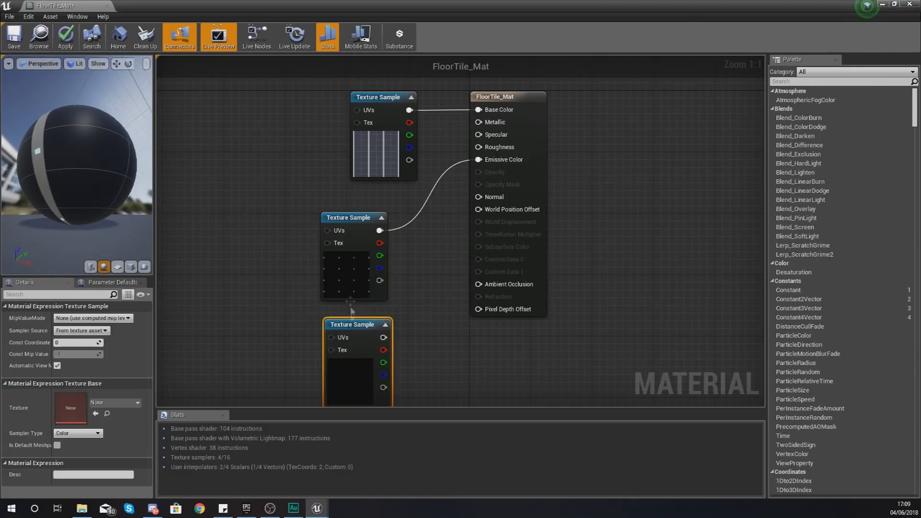
{"action": "left_click", "coordinate": [118, 403]}
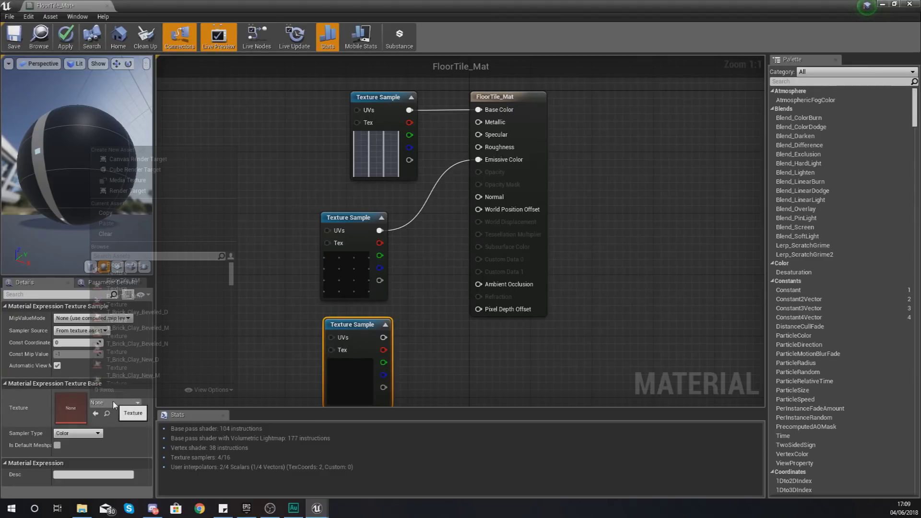
{"action": "left_click", "coordinate": [149, 298]}
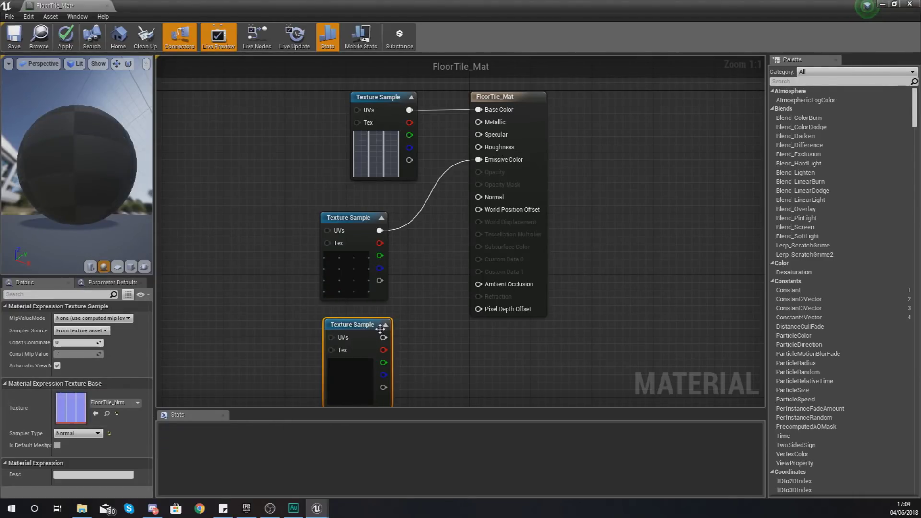
{"action": "left_click_drag", "start_coordinate": [384, 338], "coordinate": [478, 197]}
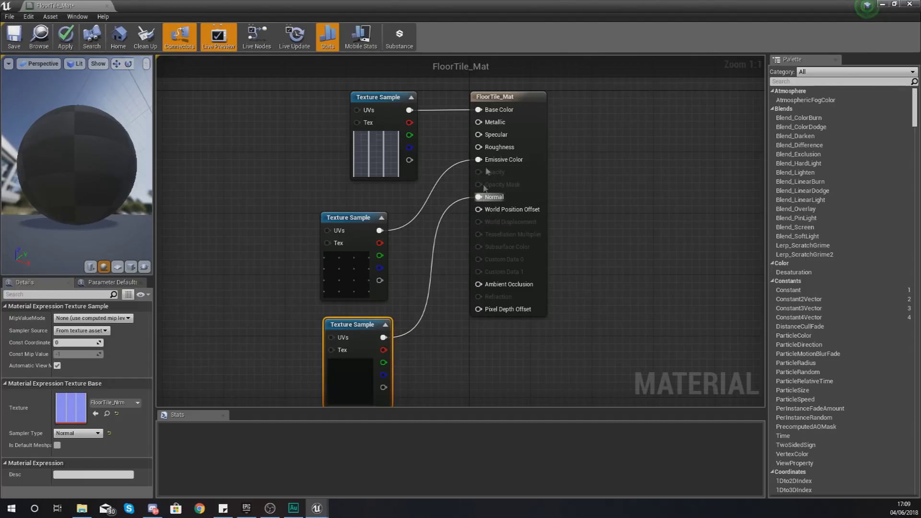
{"action": "left_click_drag", "start_coordinate": [466, 335], "coordinate": [571, 88]}
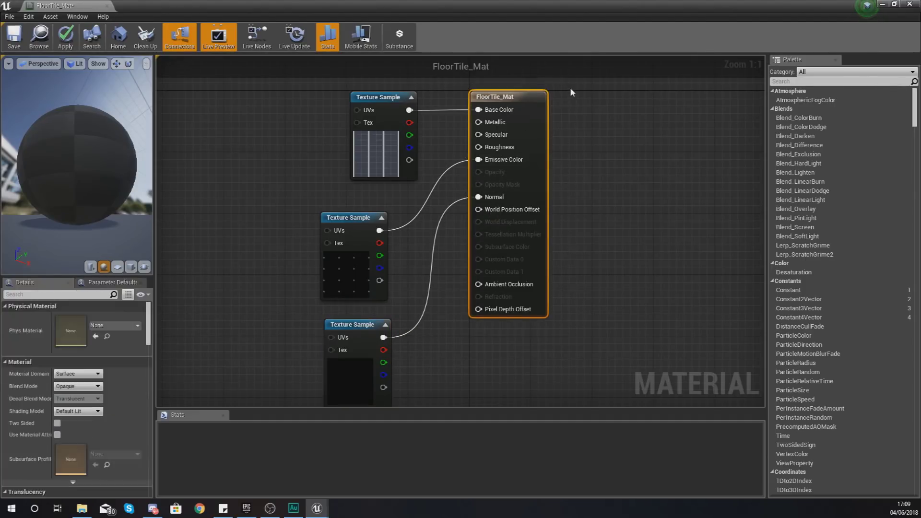
{"action": "left_click", "coordinate": [570, 88]}
Step: Check the material on the preview sphere, then apply the changes to FloorTile_Mat and close its editor
{"action": "left_click_drag", "start_coordinate": [32, 153], "coordinate": [149, 146]}
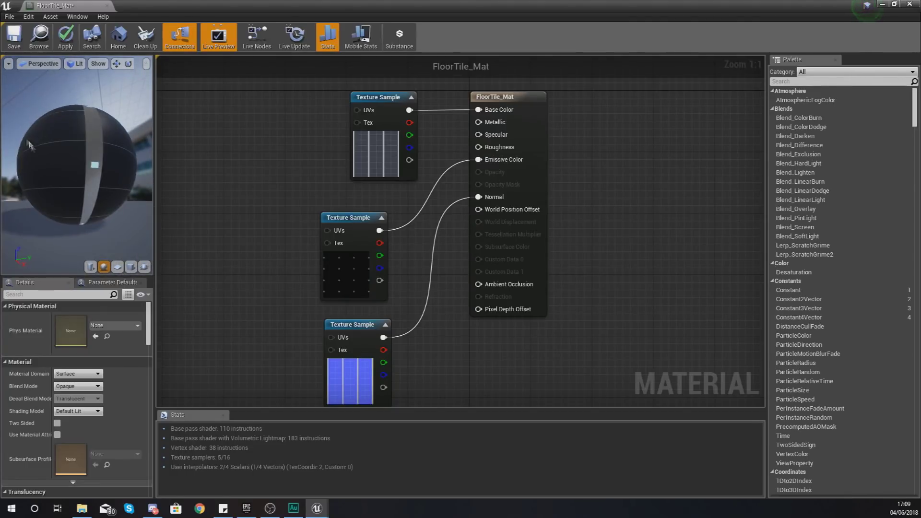
{"action": "left_click", "coordinate": [66, 38]}
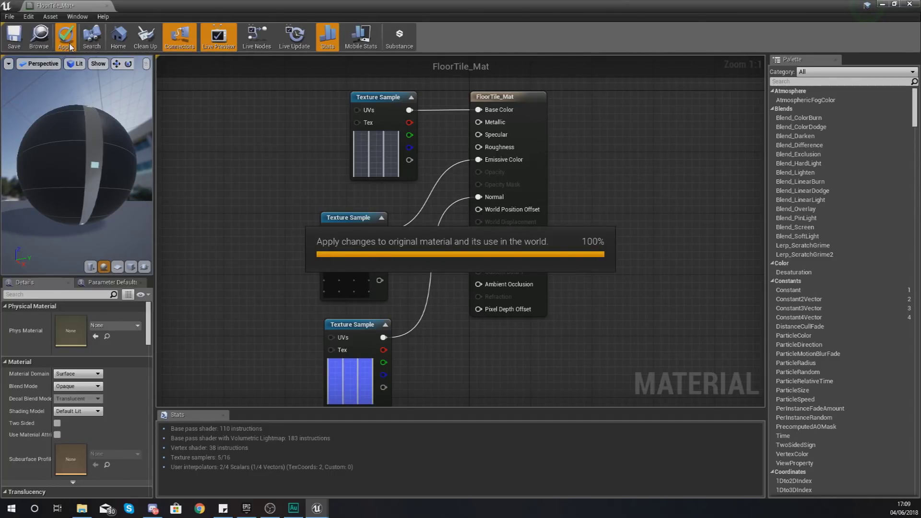
{"action": "left_click", "coordinate": [106, 6]}
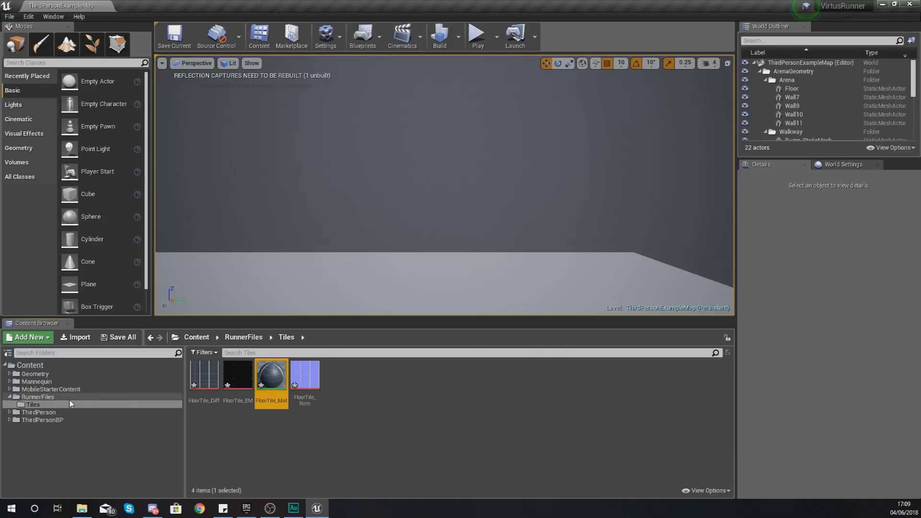
Step: Create a folder named Blueprints inside RunnerFiles and open it
{"action": "left_click", "coordinate": [52, 398]}
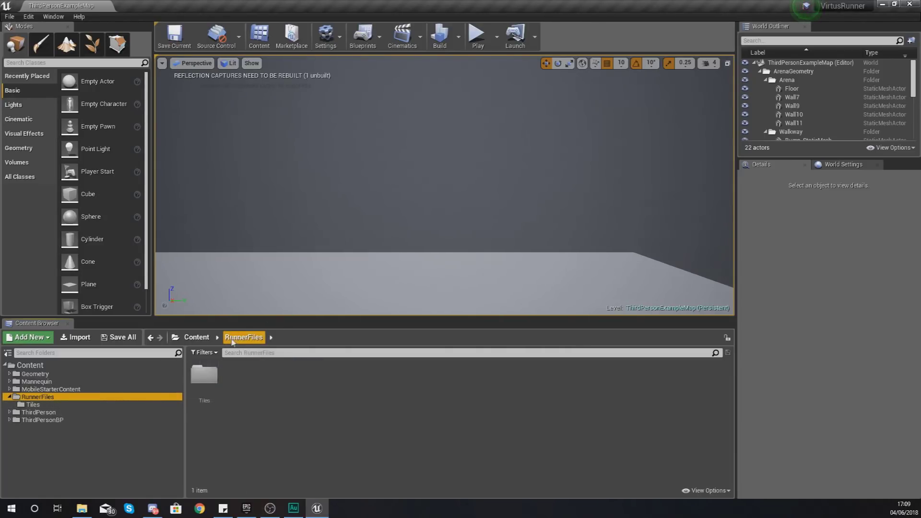
{"action": "right_click", "coordinate": [234, 404]}
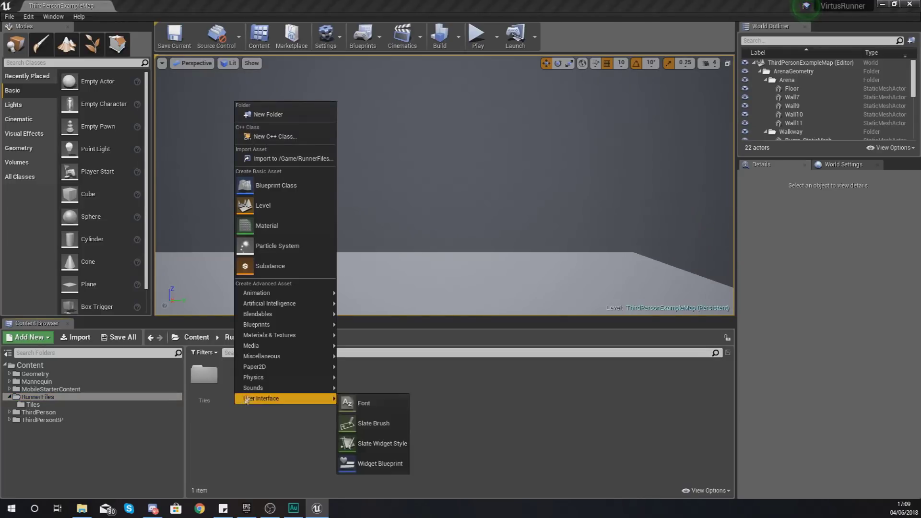
{"action": "left_click", "coordinate": [263, 113]}
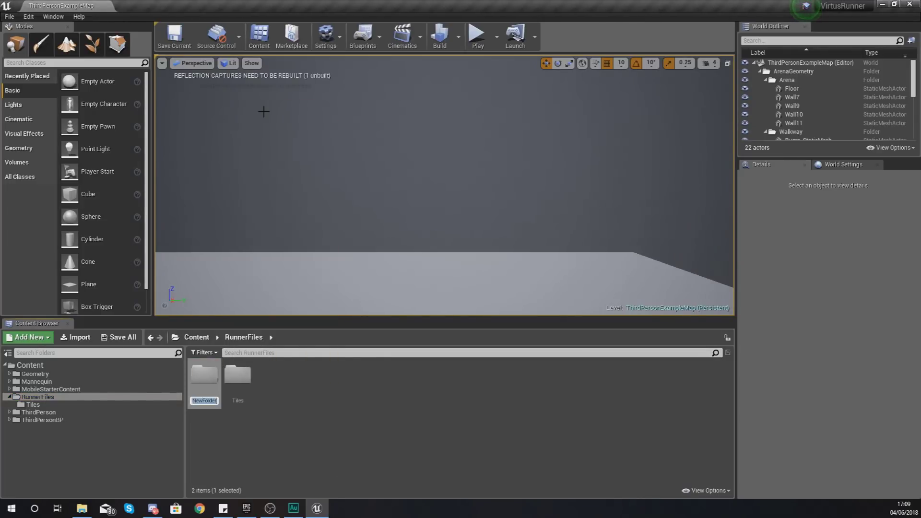
{"action": "type", "text": "Blueprints"}
{"action": "key", "text": "Return"}
{"action": "key", "text": "Return"}
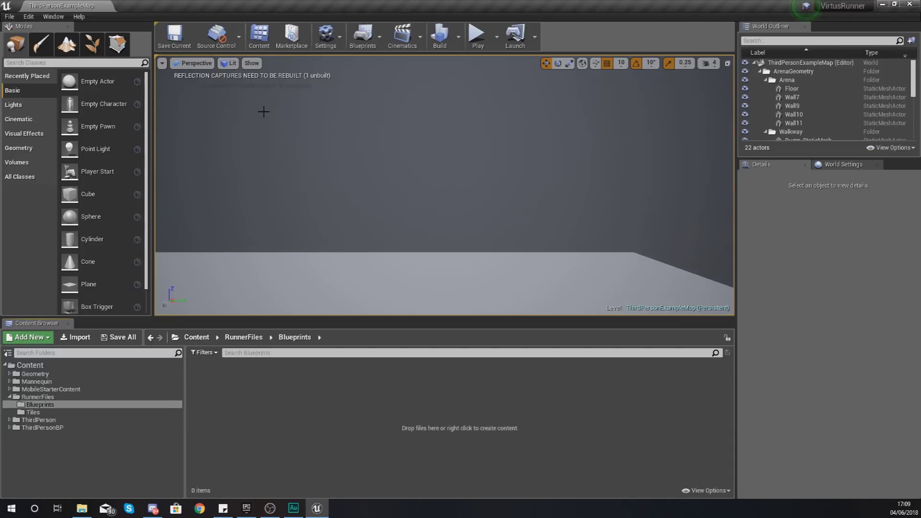
Step: Create a Blueprint Class with Actor as its parent in the Blueprints folder and name it MasterTile
{"action": "right_click", "coordinate": [250, 378]}
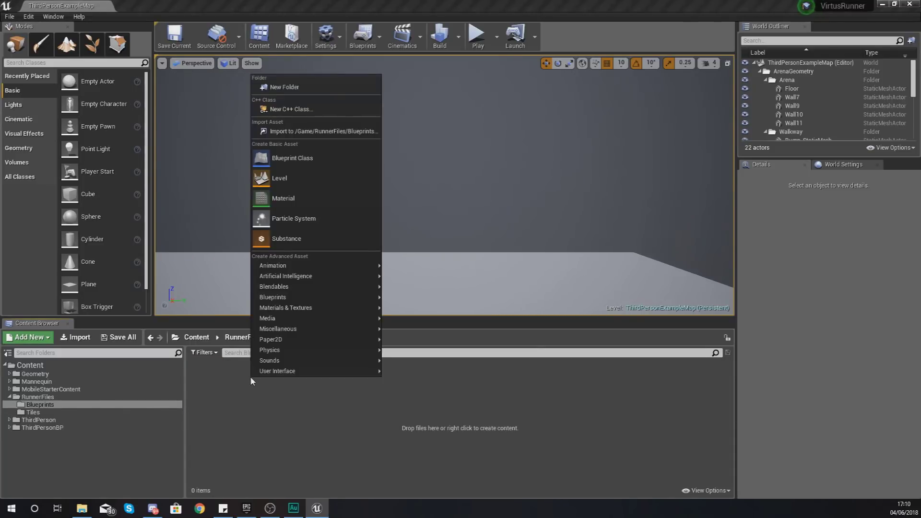
{"action": "left_click", "coordinate": [298, 163]}
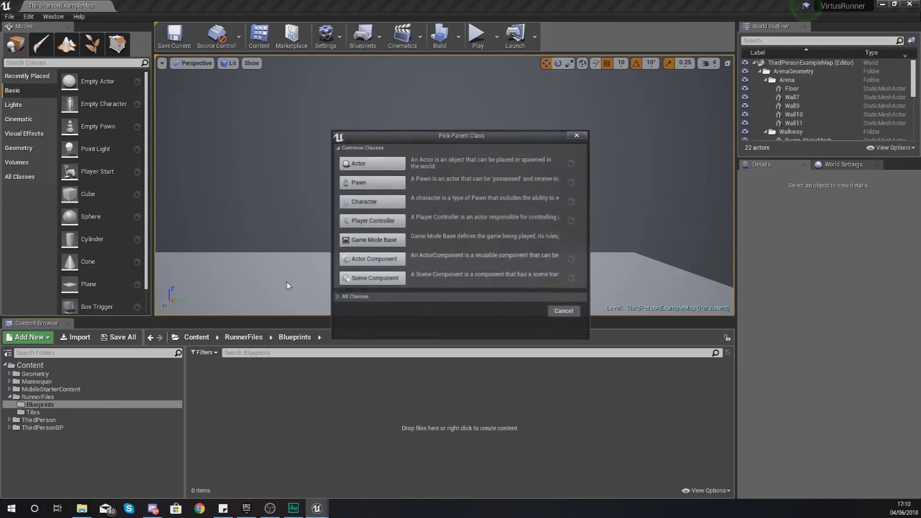
{"action": "left_click", "coordinate": [374, 164]}
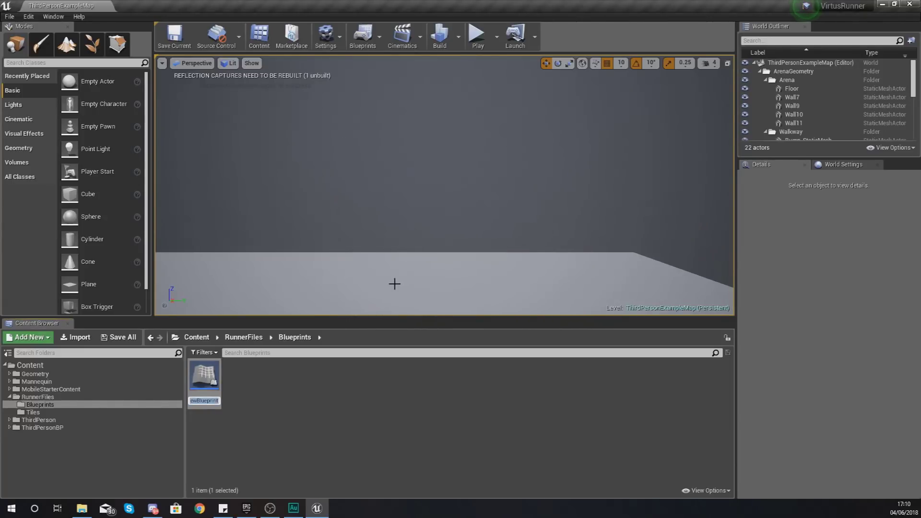
{"action": "type", "text": "MasterTile"}
{"action": "key", "text": "Return"}
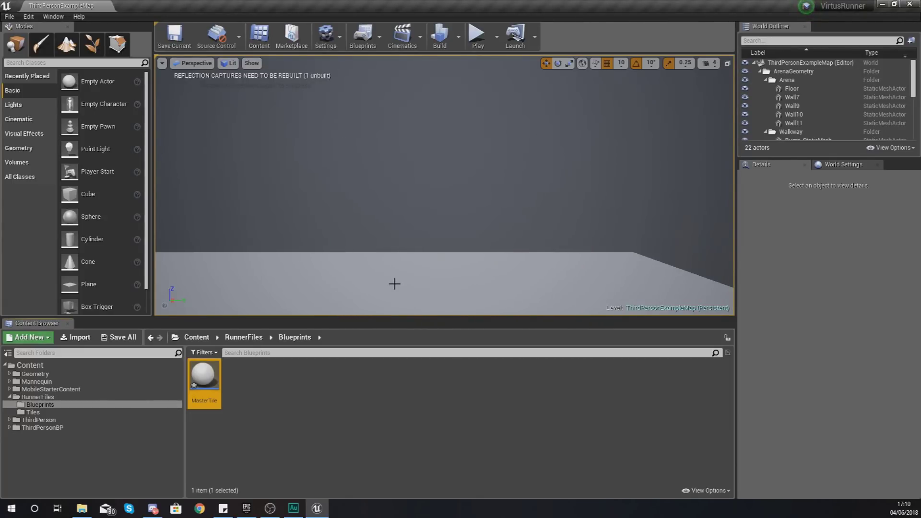
Step: Open the MasterTile blueprint for editing and add a Cube component to it
{"action": "double_click", "coordinate": [206, 385]}
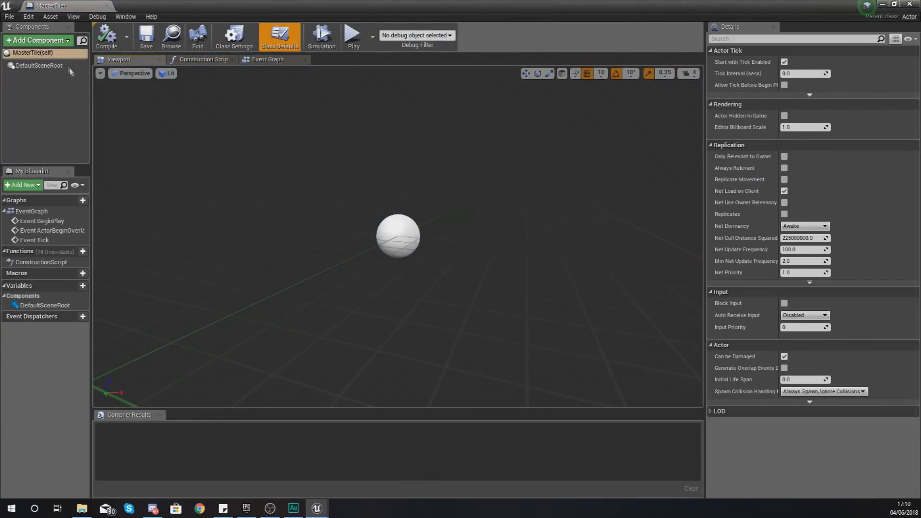
{"action": "left_click", "coordinate": [57, 41]}
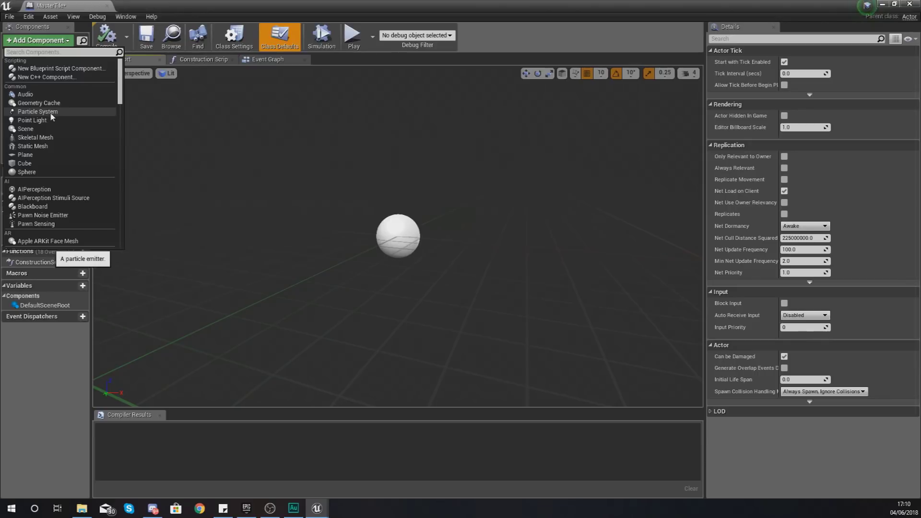
{"action": "left_click", "coordinate": [31, 165]}
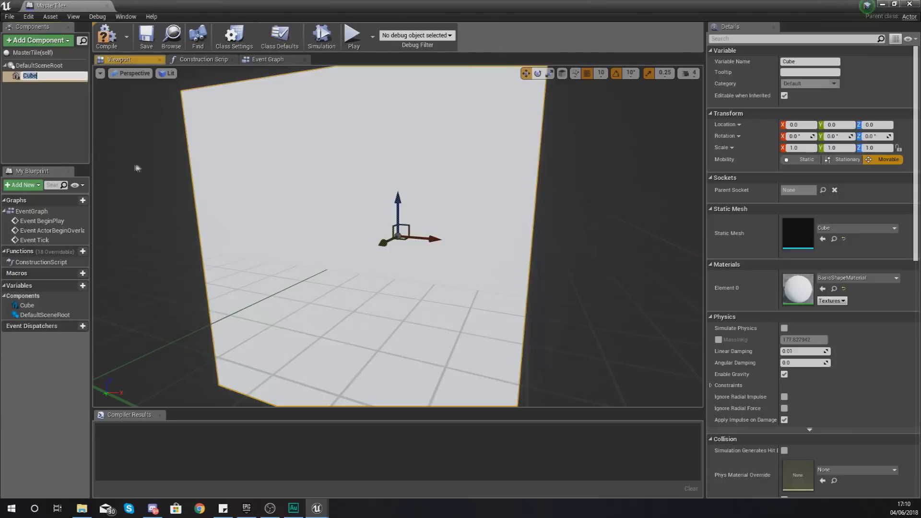
Step: Assign the FloorTile_Mat material to the Cube component of MasterTile
{"action": "right_click_drag", "start_coordinate": [397, 163], "coordinate": [384, 180]}
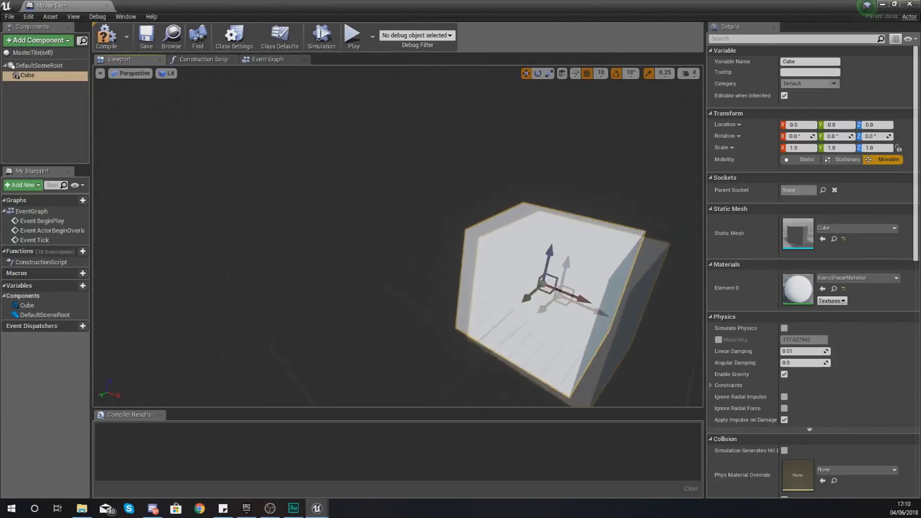
{"action": "key", "text": "f"}
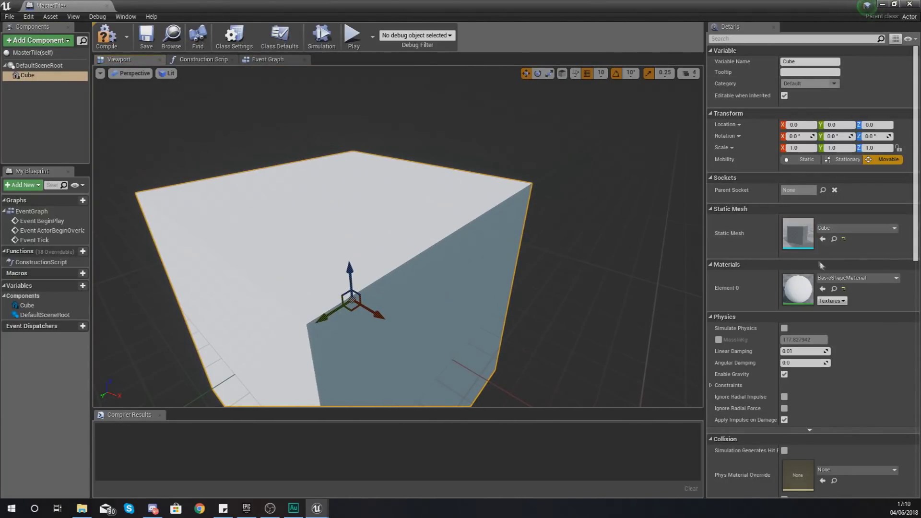
{"action": "left_click", "coordinate": [825, 282]}
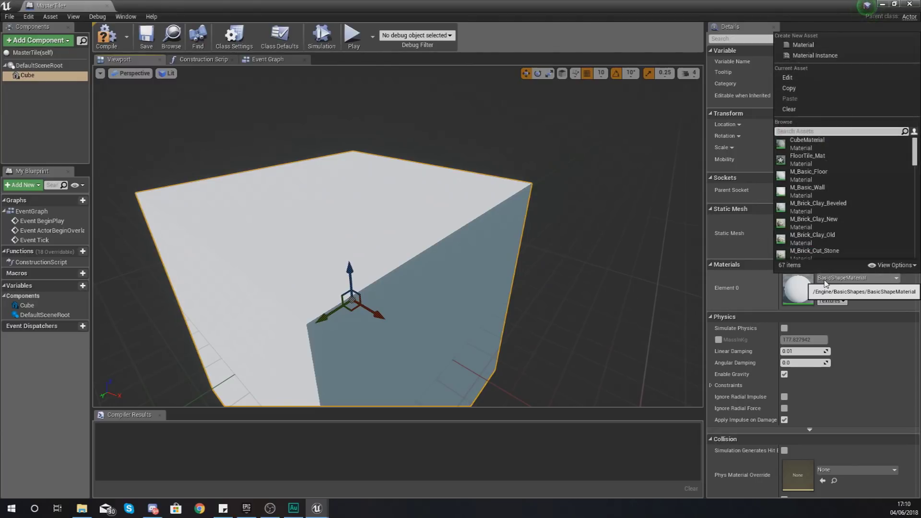
{"action": "left_click", "coordinate": [832, 163]}
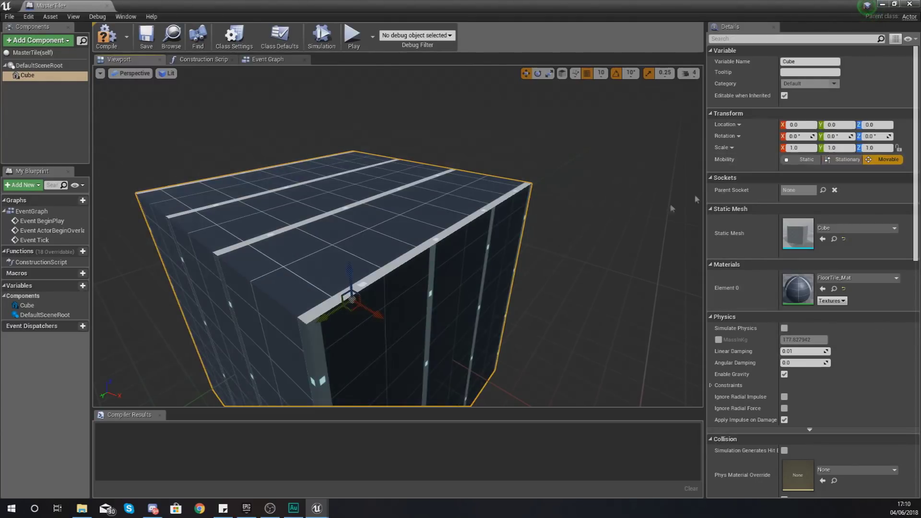
Step: Set the Cube's scale to 10 in X, 10 in Y and 0.1 in Z to form a flat tile
{"action": "right_click_drag", "start_coordinate": [537, 297], "coordinate": [461, 288]}
{"action": "right_click_drag", "start_coordinate": [349, 372], "coordinate": [427, 377]}
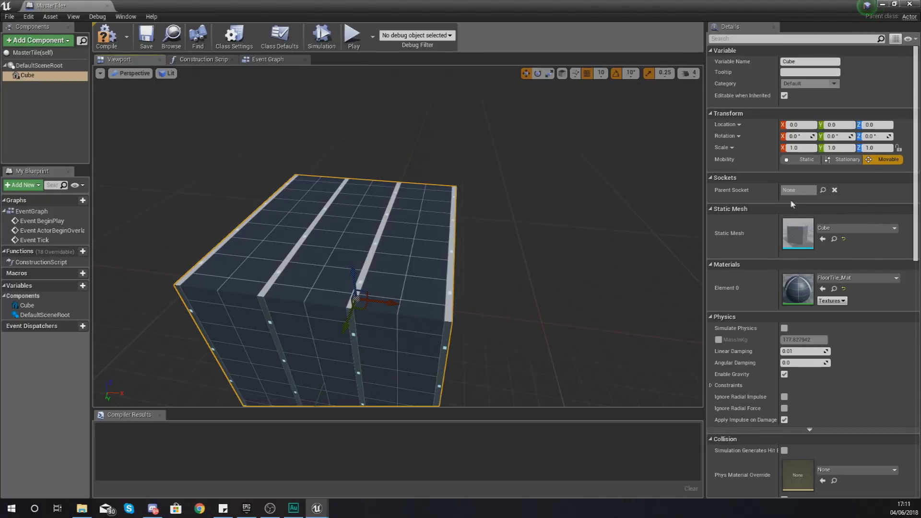
{"action": "right_click_drag", "start_coordinate": [537, 230], "coordinate": [461, 240]}
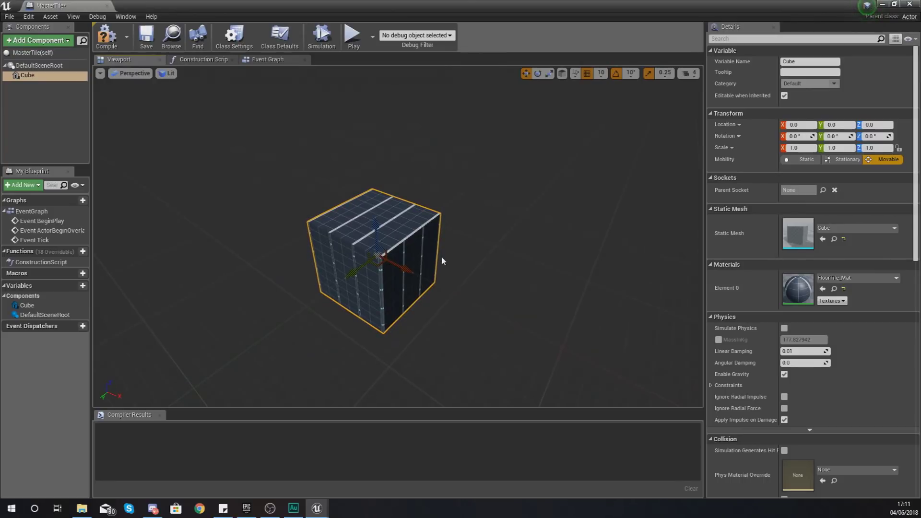
{"action": "left_click", "coordinate": [803, 148]}
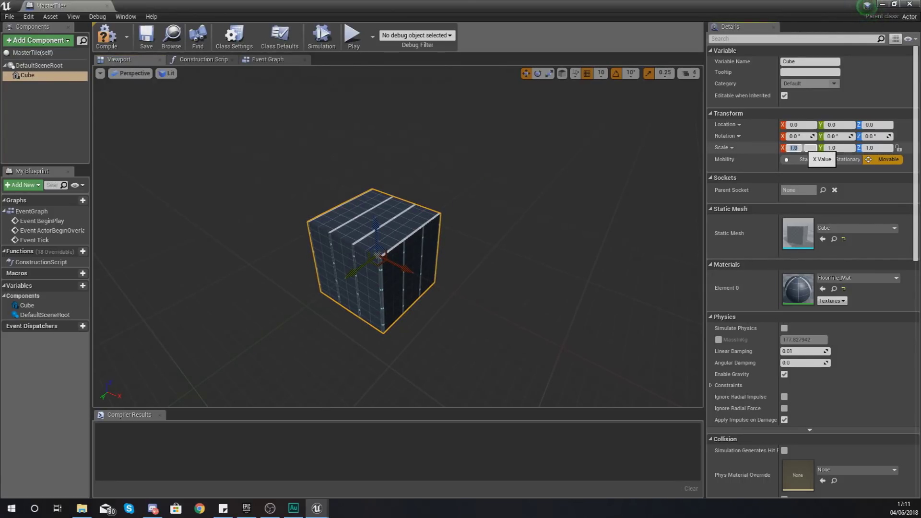
{"action": "type", "text": "10"}
{"action": "key", "text": "Tab"}
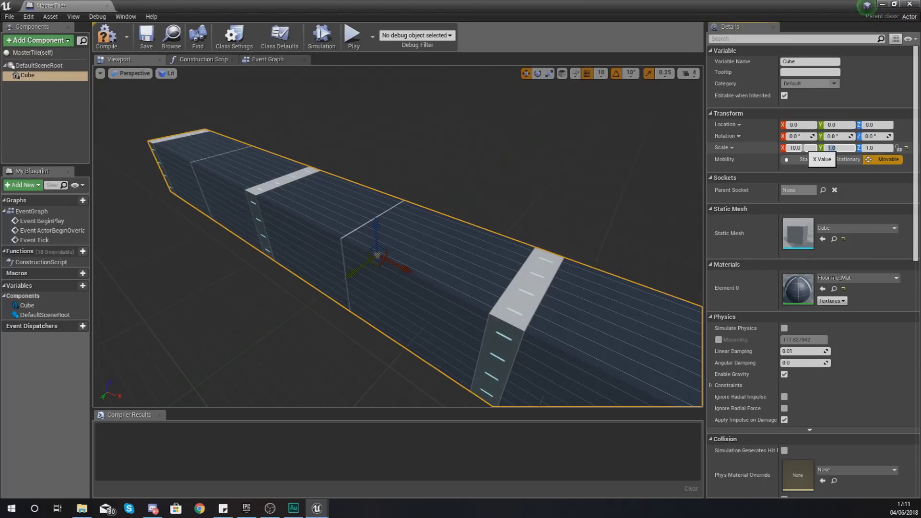
{"action": "type", "text": "10"}
{"action": "key", "text": "Tab"}
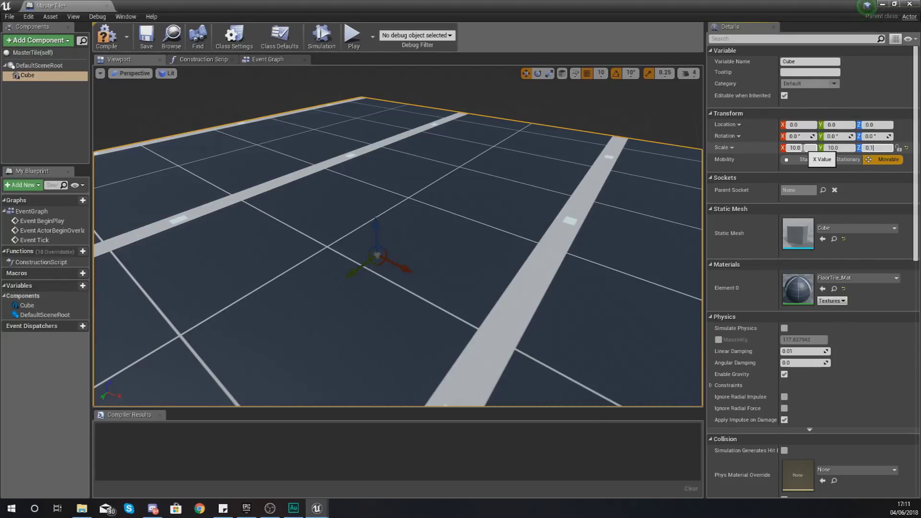
{"action": "key", "text": "Return"}
Step: Examine the flat tile from several angles, checking its proportions and the direction of the material's lane stripes
{"action": "key", "text": "s"}
{"action": "right_click_drag", "start_coordinate": [509, 202], "coordinate": [464, 199]}
{"action": "key", "text": "d"}
{"action": "key", "text": "q"}
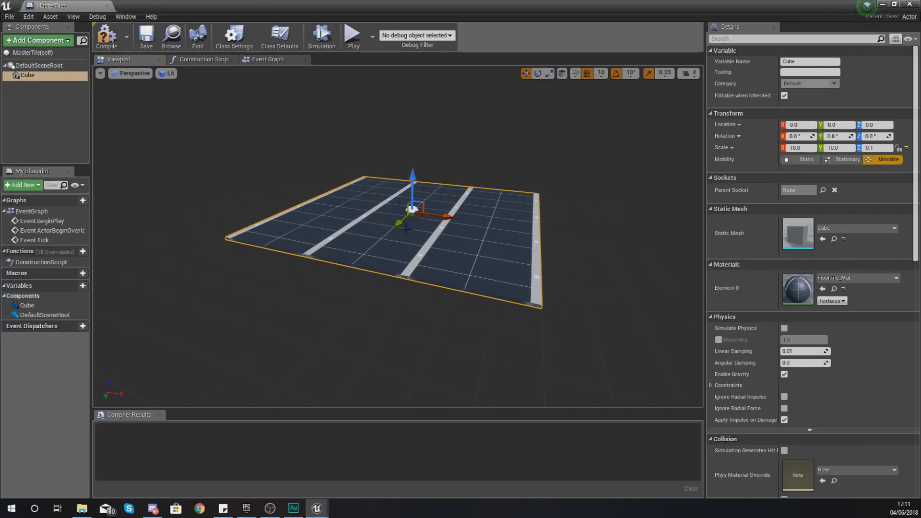
{"action": "key", "text": "w"}
{"action": "mouse_move", "coordinate": [407, 225]}
{"action": "right_mouse_down"}
{"action": "mouse_move", "coordinate": [417, 220]}
{"action": "mouse_move", "coordinate": [406, 231]}
{"action": "right_mouse_up"}
{"action": "key", "text": "s"}
{"action": "right_click_drag", "start_coordinate": [296, 214], "coordinate": [367, 212]}
{"action": "key", "text": "w"}
{"action": "key", "text": "d"}
{"action": "key", "text": "a"}
{"action": "key", "text": "a"}
{"action": "key", "text": "d"}
{"action": "mouse_move", "coordinate": [342, 205]}
{"action": "left_mouse_down"}
{"action": "mouse_move", "coordinate": [342, 221]}
{"action": "mouse_move", "coordinate": [342, 205]}
{"action": "left_mouse_up"}
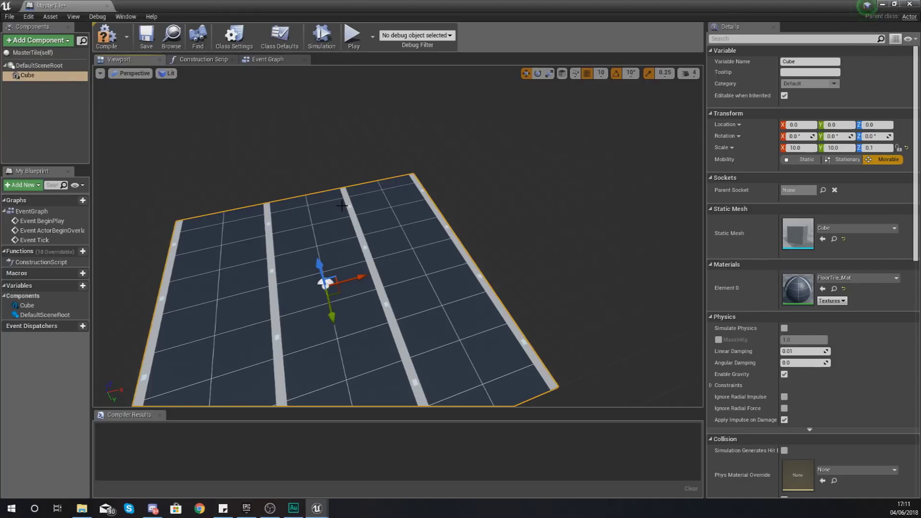
{"action": "left_click_drag", "start_coordinate": [342, 205], "coordinate": [322, 206]}
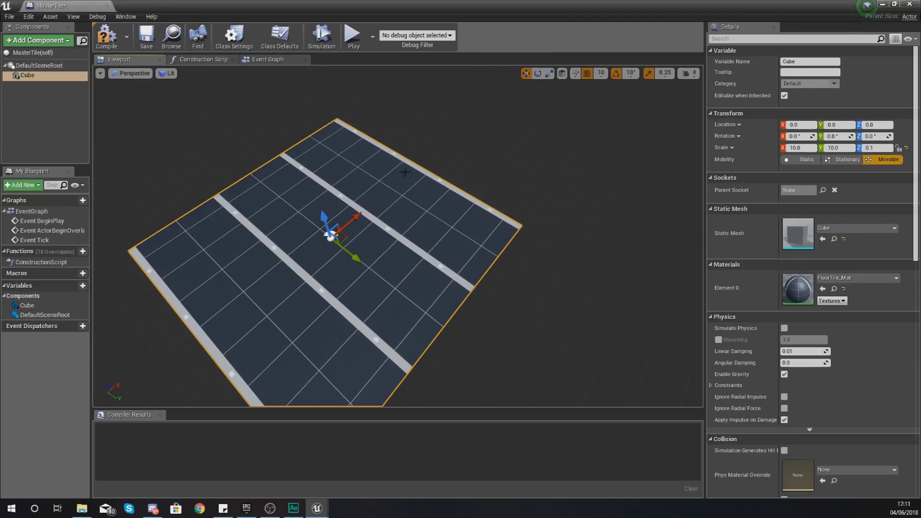
Step: Rotate the Cube 90 degrees around the Z axis
{"action": "left_click", "coordinate": [537, 73]}
{"action": "right_click_drag", "start_coordinate": [359, 273], "coordinate": [380, 246]}
{"action": "mouse_move", "coordinate": [379, 247]}
{"action": "left_mouse_down"}
{"action": "mouse_move", "coordinate": [417, 225]}
{"action": "mouse_move", "coordinate": [392, 243]}
{"action": "left_mouse_up"}
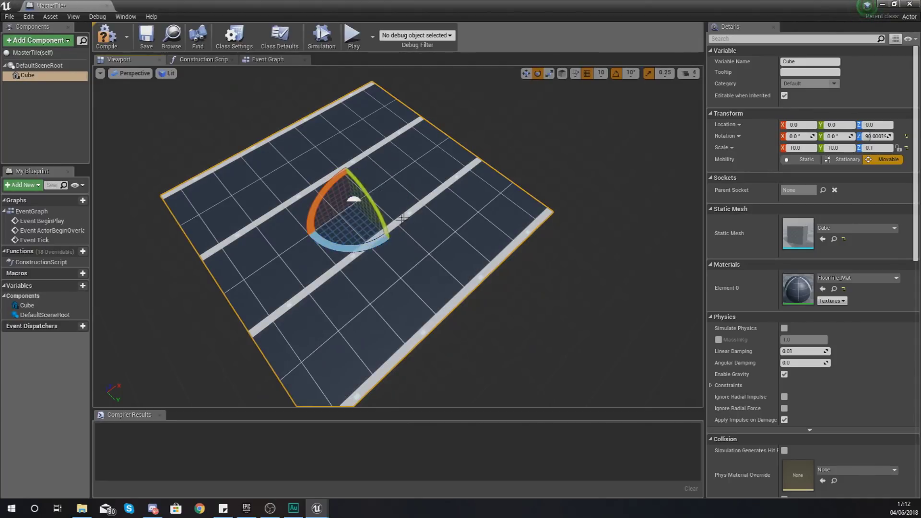
Step: Add an Arrow component under the Cube
{"action": "right_click_drag", "start_coordinate": [440, 199], "coordinate": [440, 199]}
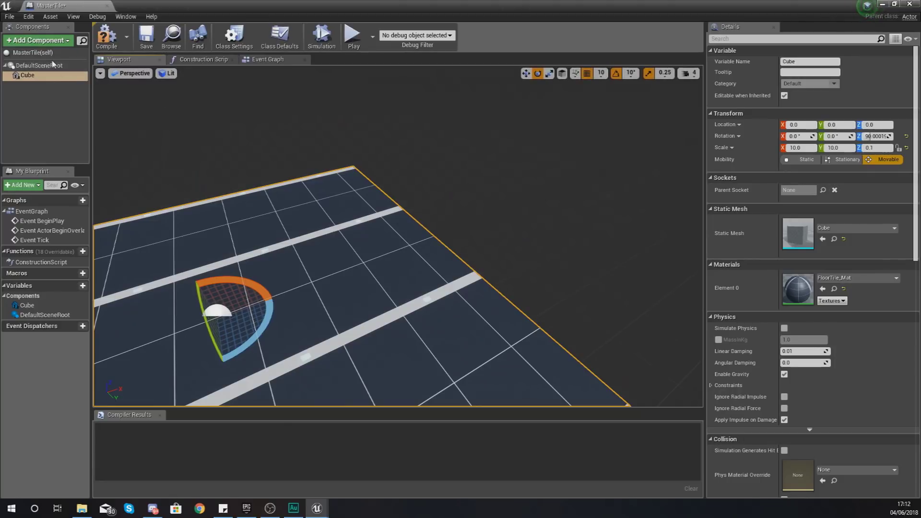
{"action": "left_click", "coordinate": [40, 43]}
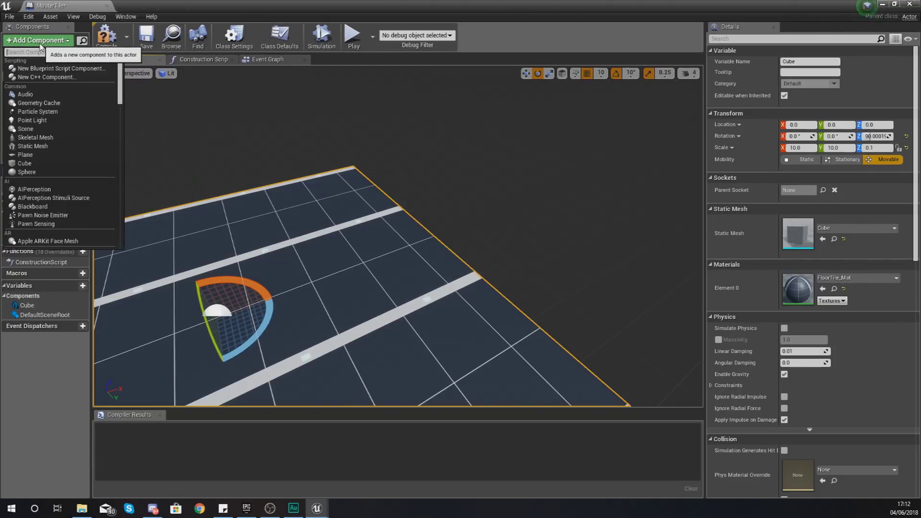
{"action": "type", "text": "arr"}
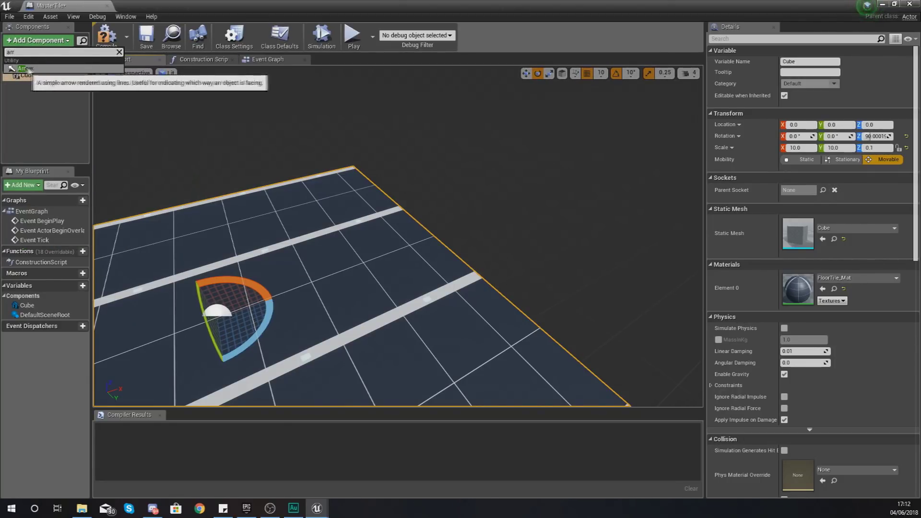
{"action": "left_click", "coordinate": [25, 69]}
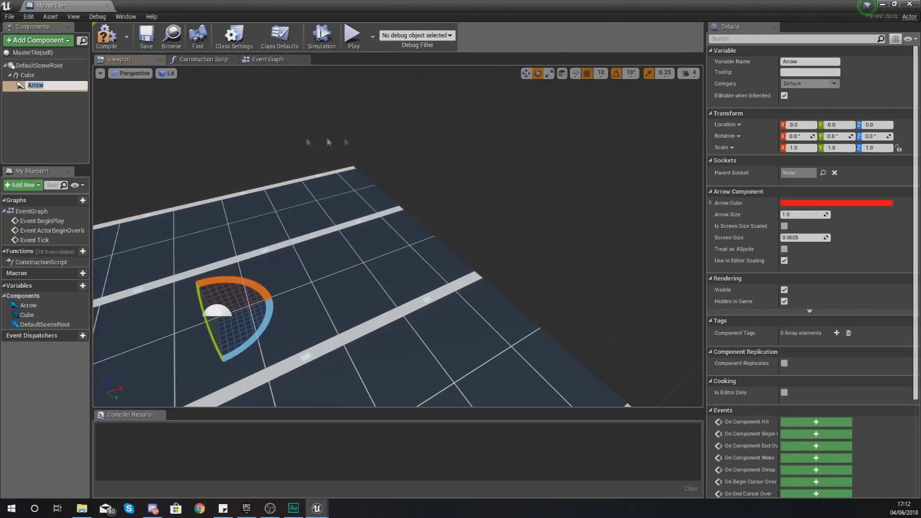
{"action": "left_click", "coordinate": [526, 74]}
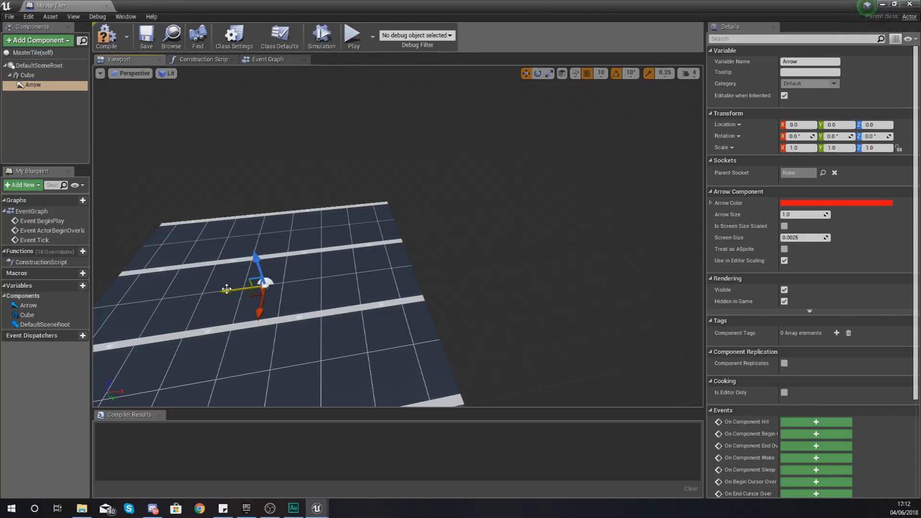
{"action": "left_click_drag", "start_coordinate": [226, 290], "coordinate": [391, 277]}
{"action": "right_click_drag", "start_coordinate": [391, 277], "coordinate": [312, 295]}
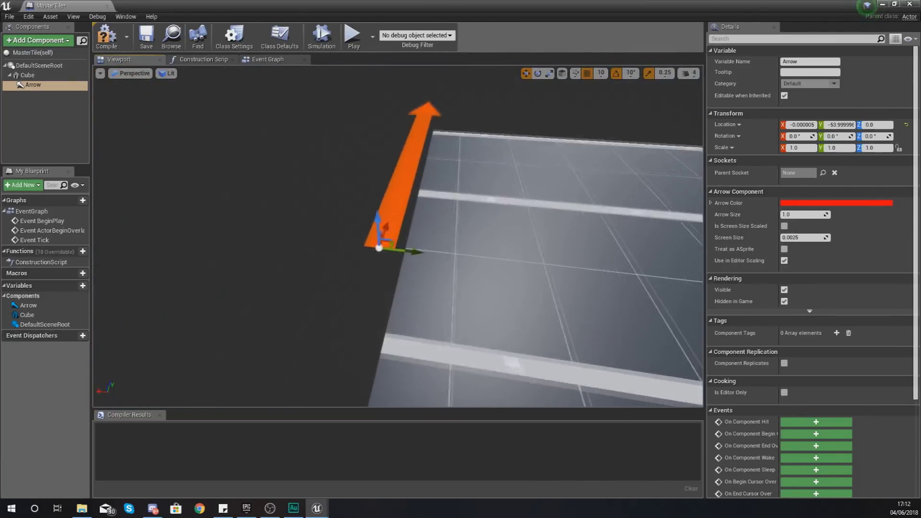
{"action": "right_click_drag", "start_coordinate": [509, 255], "coordinate": [546, 237]}
{"action": "left_click_drag", "start_coordinate": [400, 220], "coordinate": [617, 187]}
{"action": "key", "text": "ctrl+z"}
{"action": "key", "text": "ctrl+z"}
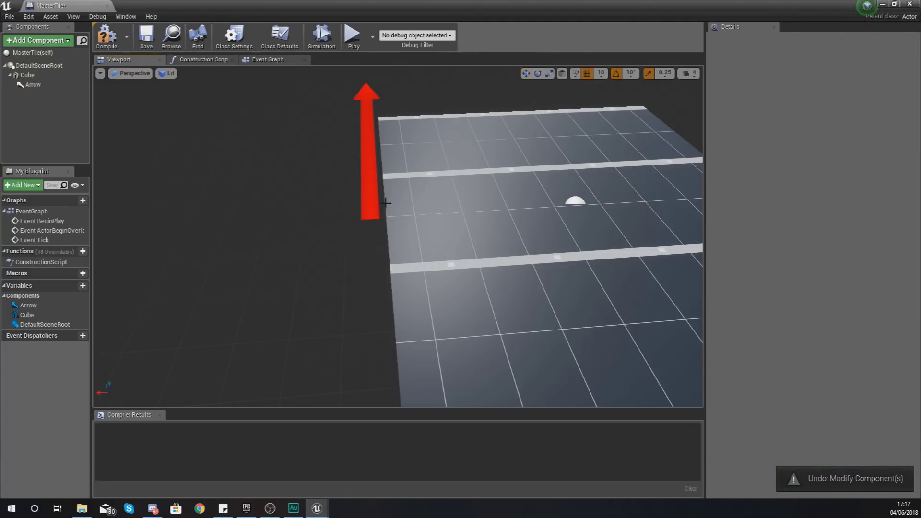
Step: Move the Arrow along Y to the tile's edge at -50 and set its X location to 0
{"action": "left_click", "coordinate": [513, 113]}
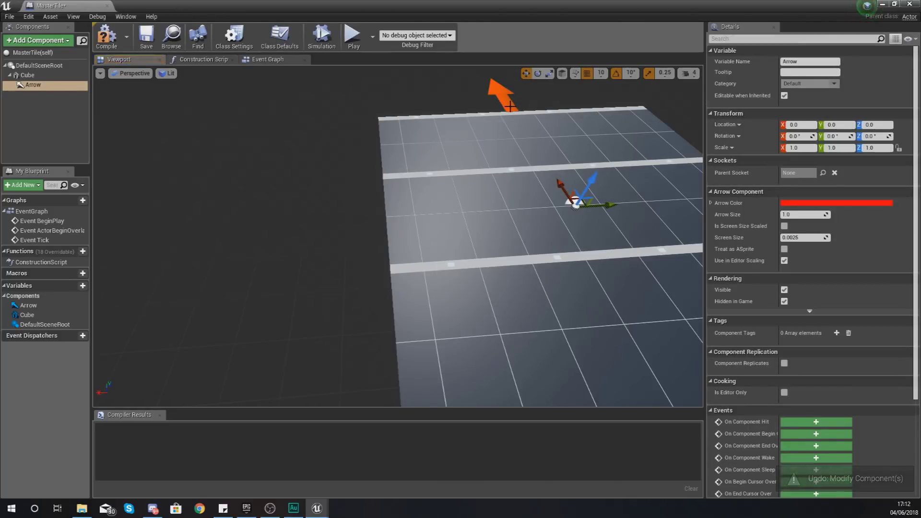
{"action": "left_click_drag", "start_coordinate": [613, 203], "coordinate": [428, 230]}
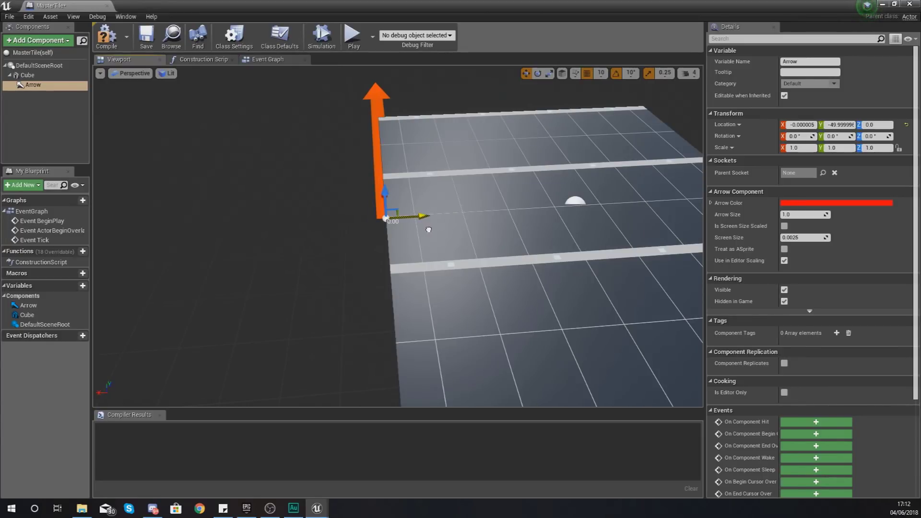
{"action": "left_click", "coordinate": [841, 125]}
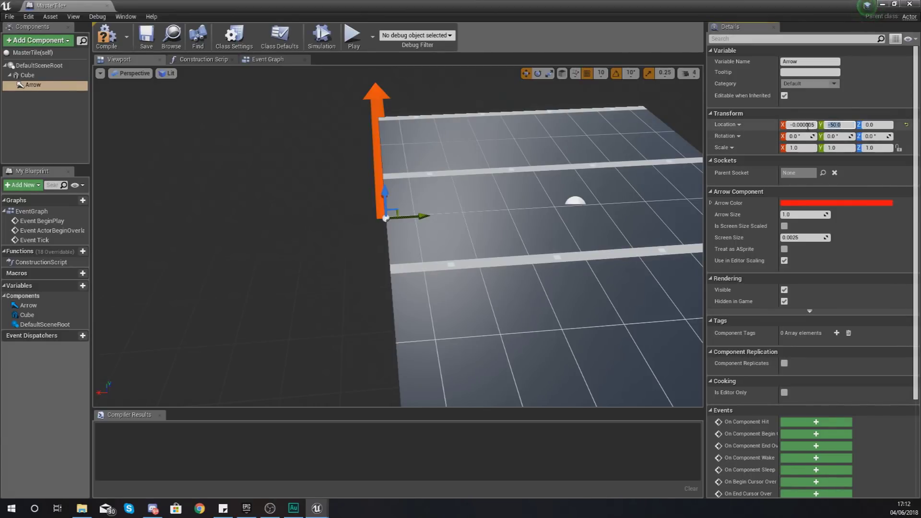
{"action": "type", "text": "0"}
{"action": "key", "text": "Return"}
Step: Rotate the Arrow about -90 degrees around Z so it points outward from the tile's edge
{"action": "left_click", "coordinate": [538, 73]}
{"action": "right_click_drag", "start_coordinate": [345, 263], "coordinate": [398, 264]}
{"action": "key", "text": "a"}
{"action": "left_click_drag", "start_coordinate": [382, 266], "coordinate": [408, 268]}
{"action": "left_click_drag", "start_coordinate": [338, 225], "coordinate": [333, 259]}
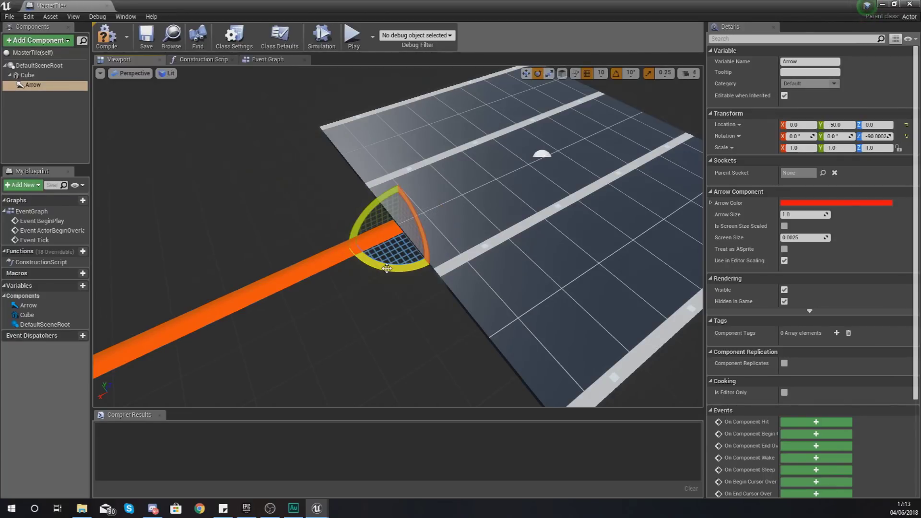
Step: Compile the MasterTile blueprint, check the tile and arrow, then close its editor
{"action": "left_click", "coordinate": [103, 45]}
{"action": "right_click_drag", "start_coordinate": [377, 185], "coordinate": [360, 192]}
{"action": "left_click_drag", "start_coordinate": [480, 221], "coordinate": [428, 181]}
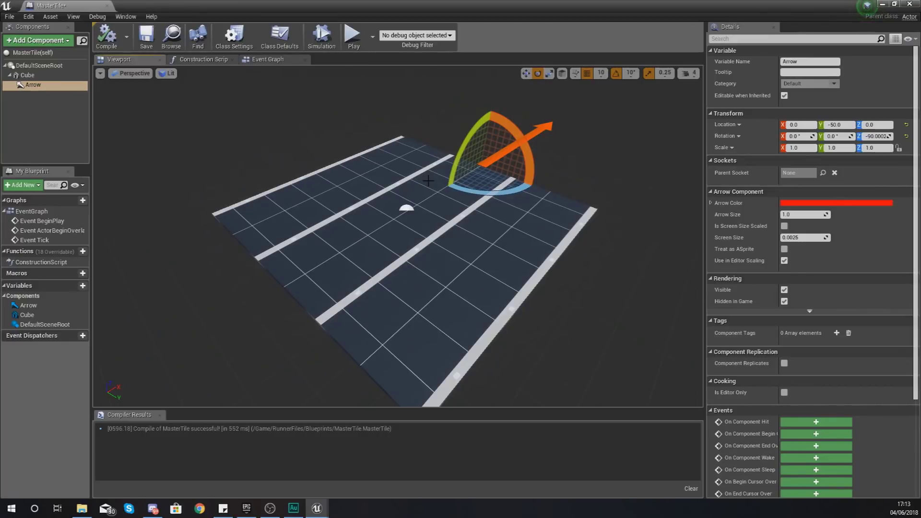
{"action": "left_click", "coordinate": [107, 6]}
Step: Place a MasterTile in the level and raise it above the floor, at about X -760, Y 510, Z 240
{"action": "right_click_drag", "start_coordinate": [345, 226], "coordinate": [439, 284]}
{"action": "left_click_drag", "start_coordinate": [200, 380], "coordinate": [552, 153]}
{"action": "right_click_drag", "start_coordinate": [552, 153], "coordinate": [432, 185]}
{"action": "right_click_drag", "start_coordinate": [243, 108], "coordinate": [243, 109]}
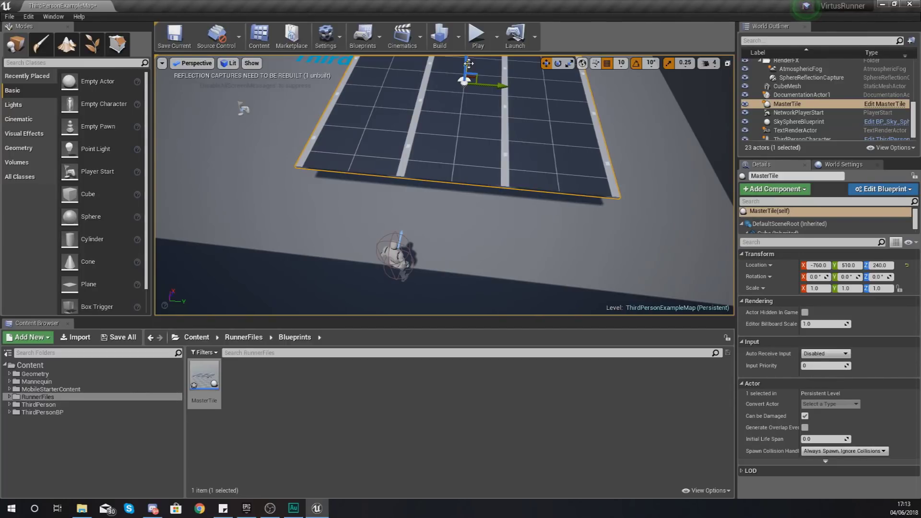
{"action": "right_click_drag", "start_coordinate": [612, 101], "coordinate": [612, 101]}
{"action": "right_click_drag", "start_coordinate": [558, 180], "coordinate": [557, 180]}
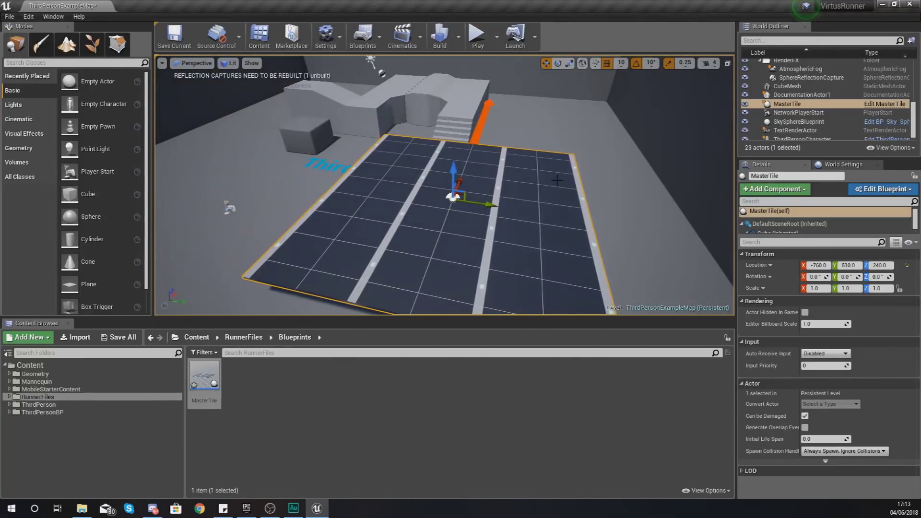